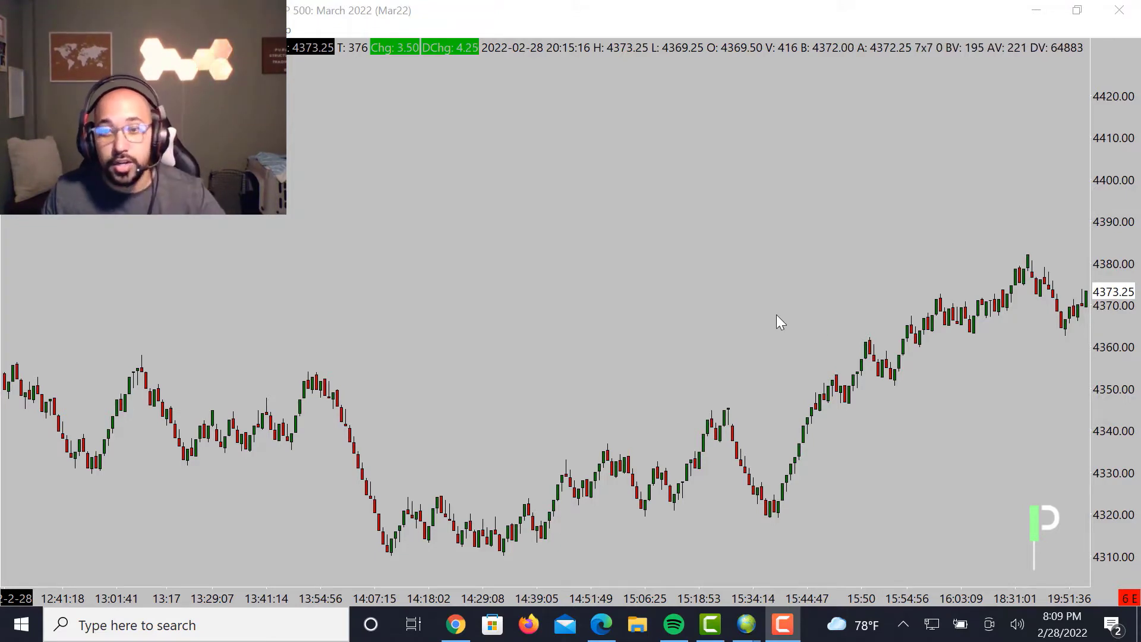
Step: Pan the S&P 500 price chart toward the most recent bars and shift the prices vertically
left_click_drag(818, 320, 775, 319)
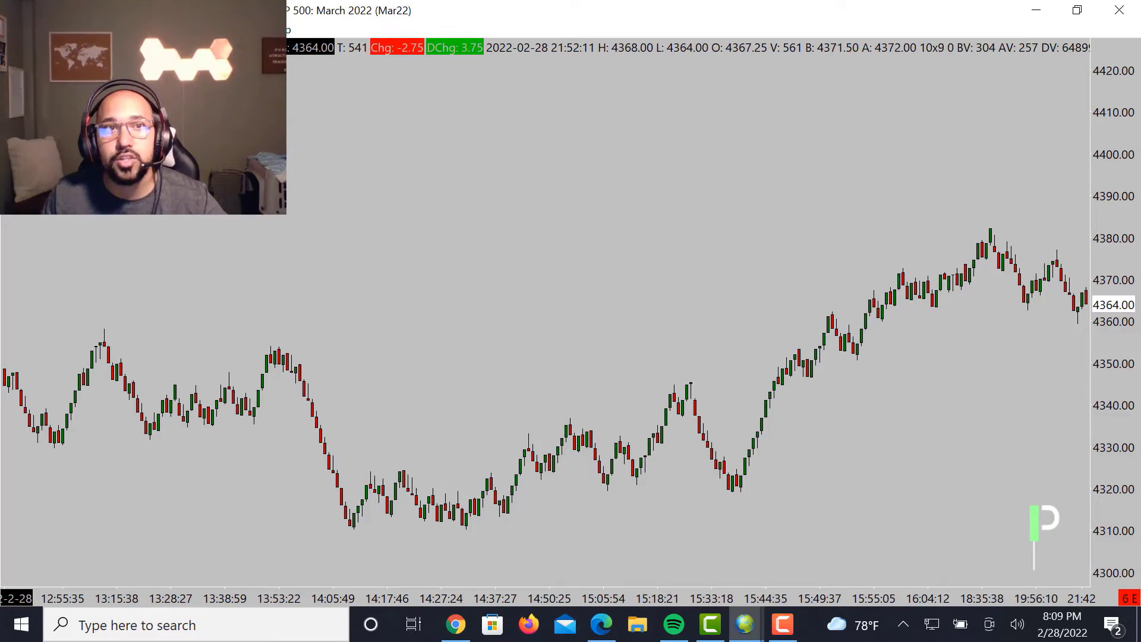
left_click(119, 29)
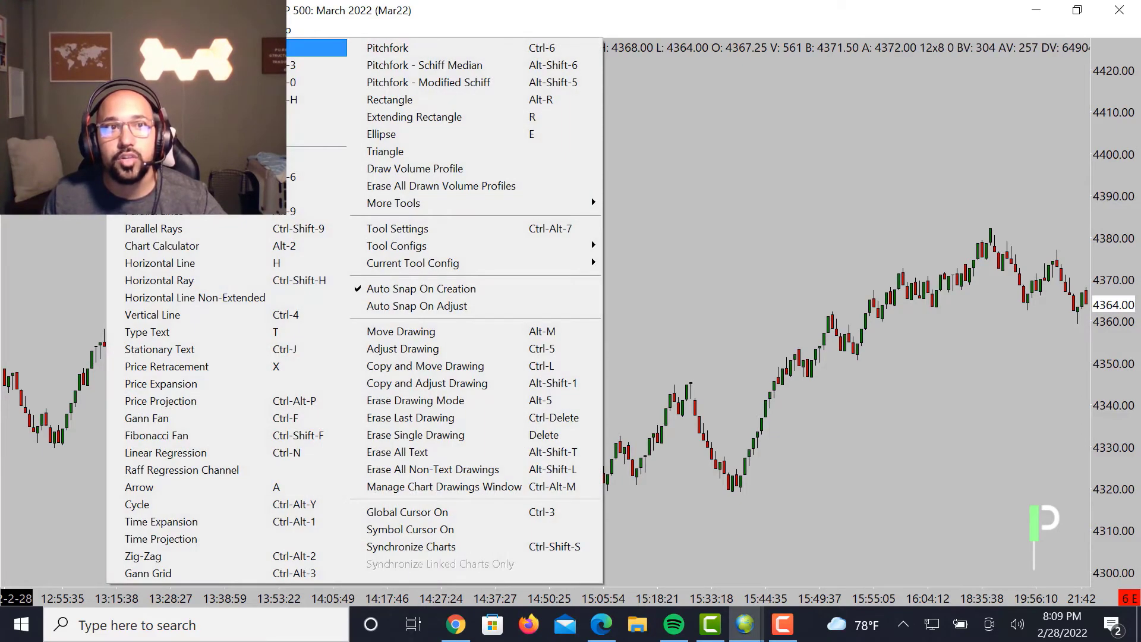
left_click(137, 48)
left_click_drag(669, 251, 670, 312)
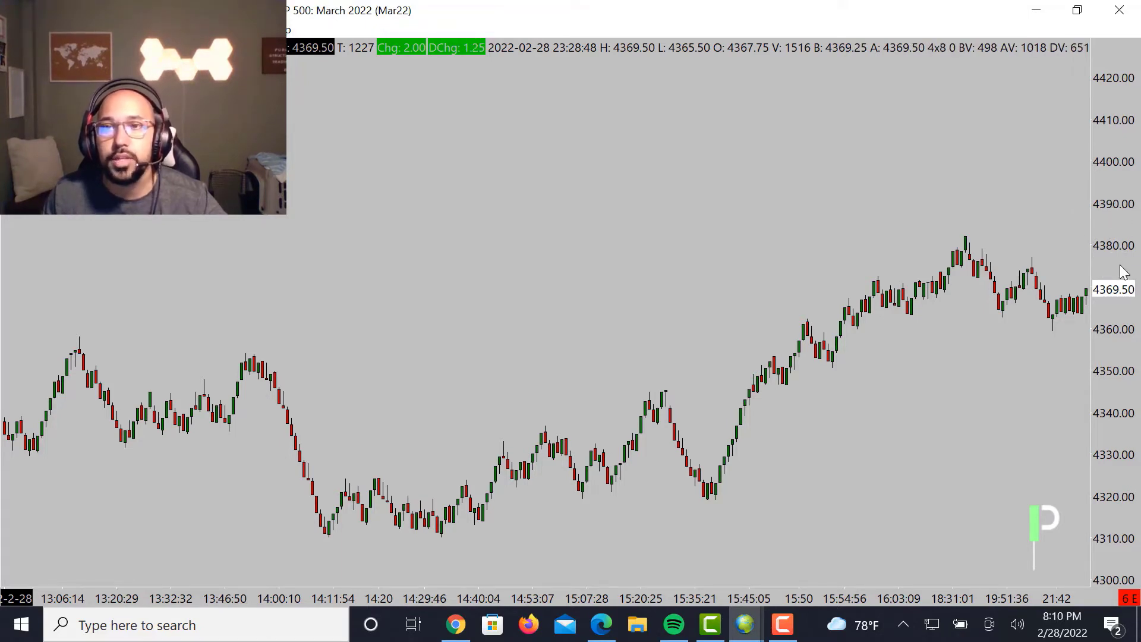
Step: Shift the price scale up and down in Interactive Scale Move mode, and widen the bar spacing to 8
right_click(1096, 235)
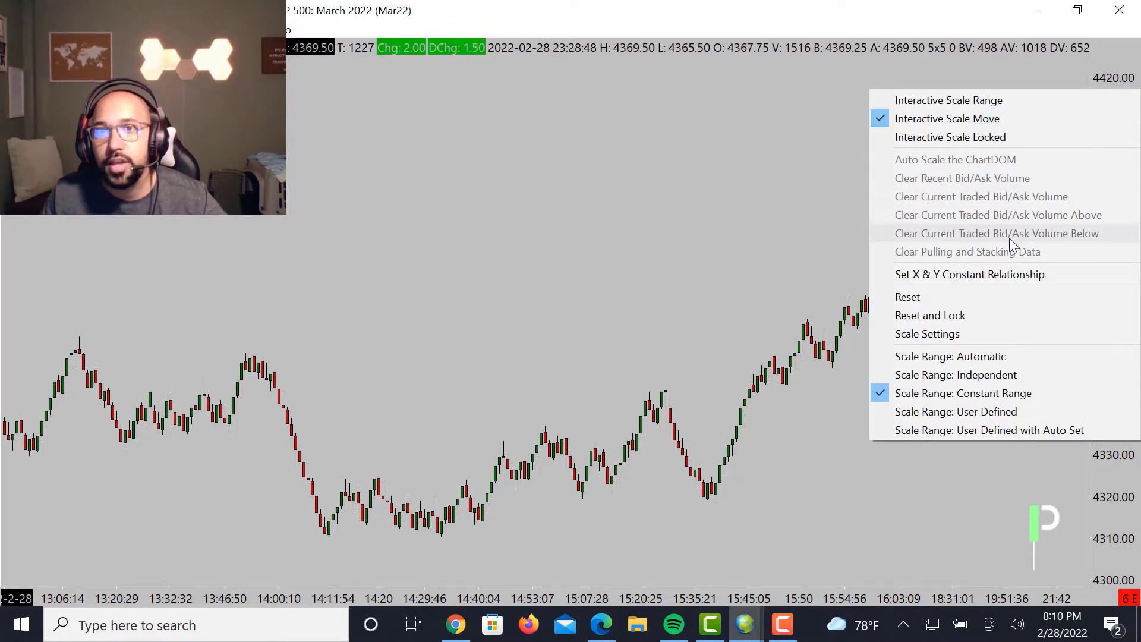
left_click(951, 375)
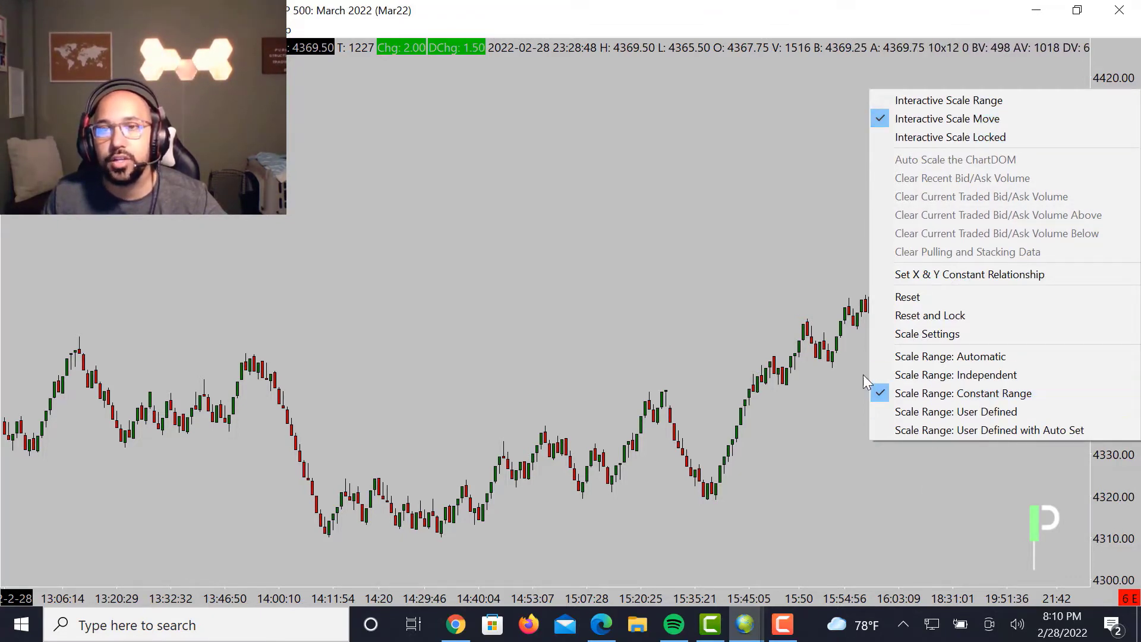
left_click_drag(1114, 277, 1106, 328)
scroll(1107, 334, "down", 3)
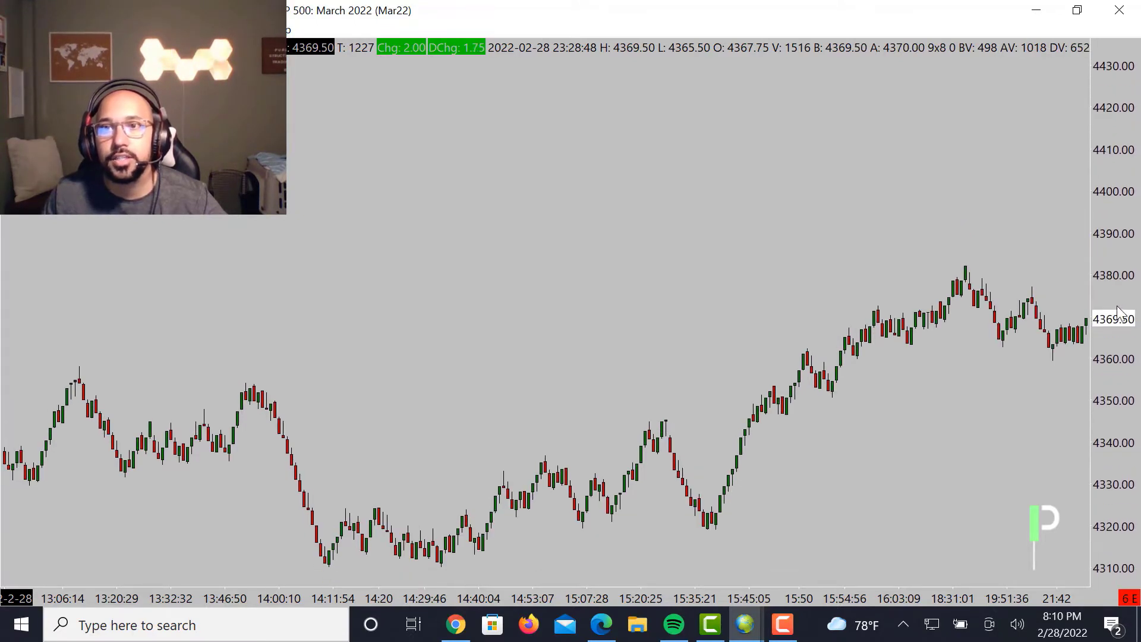
scroll(1108, 254, "up", 2)
scroll(1111, 261, "down", 4)
scroll(1117, 273, "up", 3)
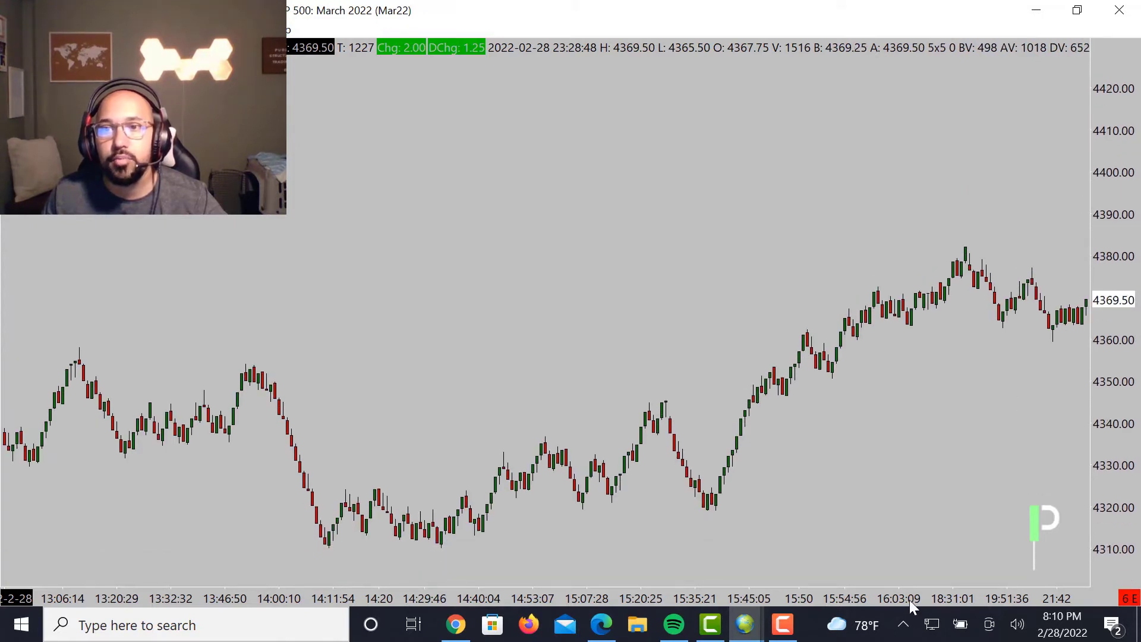
left_click_drag(886, 596, 847, 594)
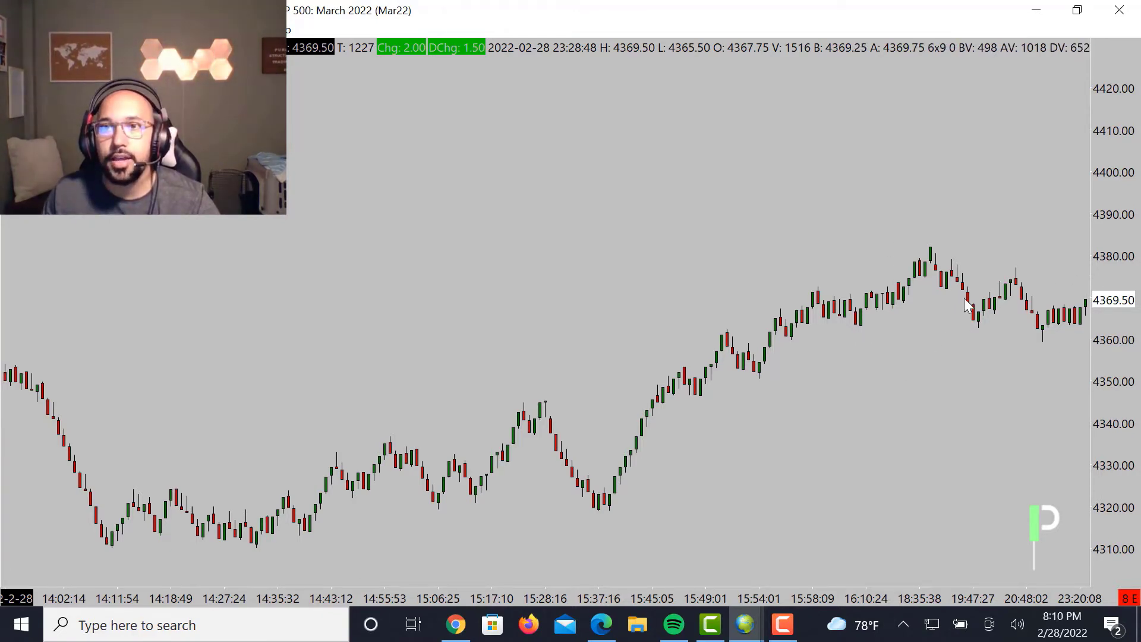
Step: Stretch and compress the displayed price range while in Interactive Scale Move mode, and widen the bar spacing to 16
right_click(1117, 265)
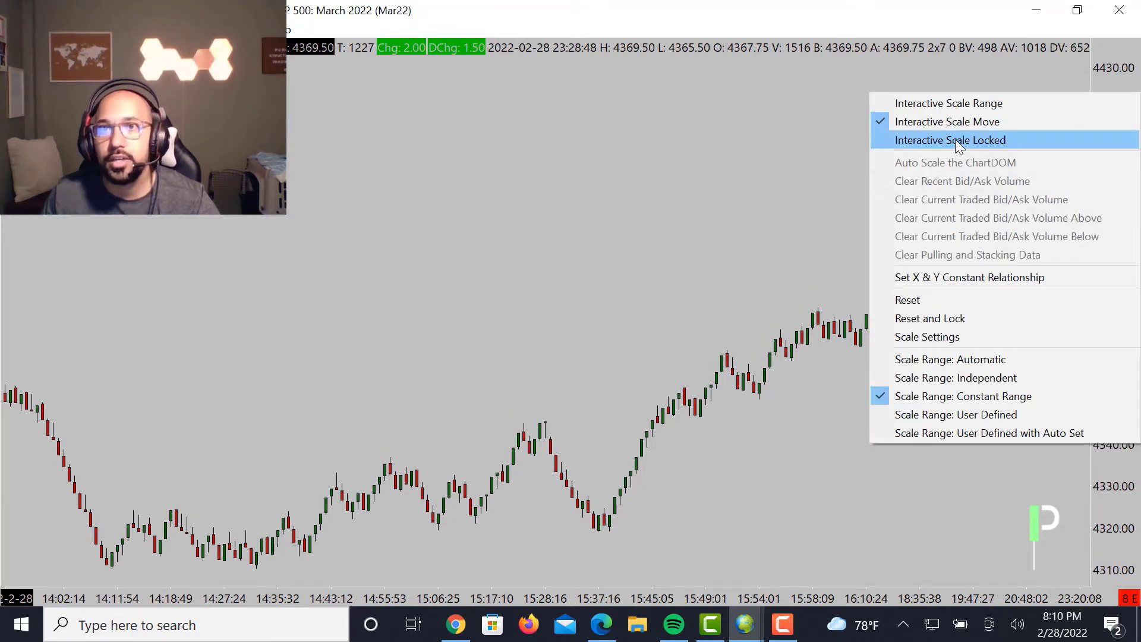
left_click(769, 218)
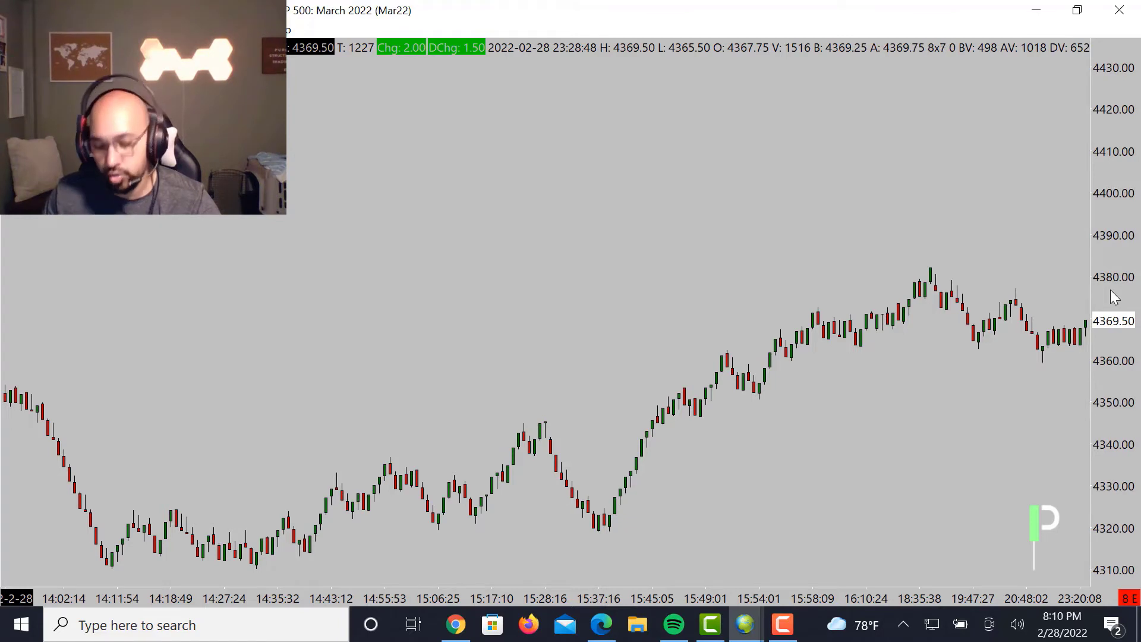
left_click_drag(1111, 292, 1106, 374)
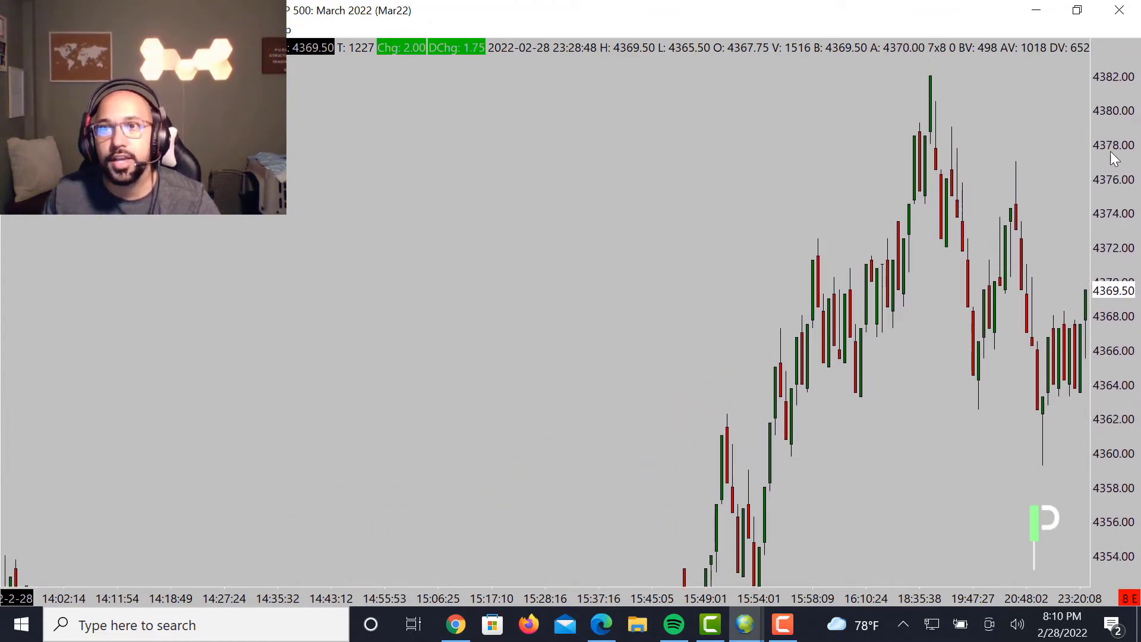
left_click_drag(1135, 224, 1122, 159)
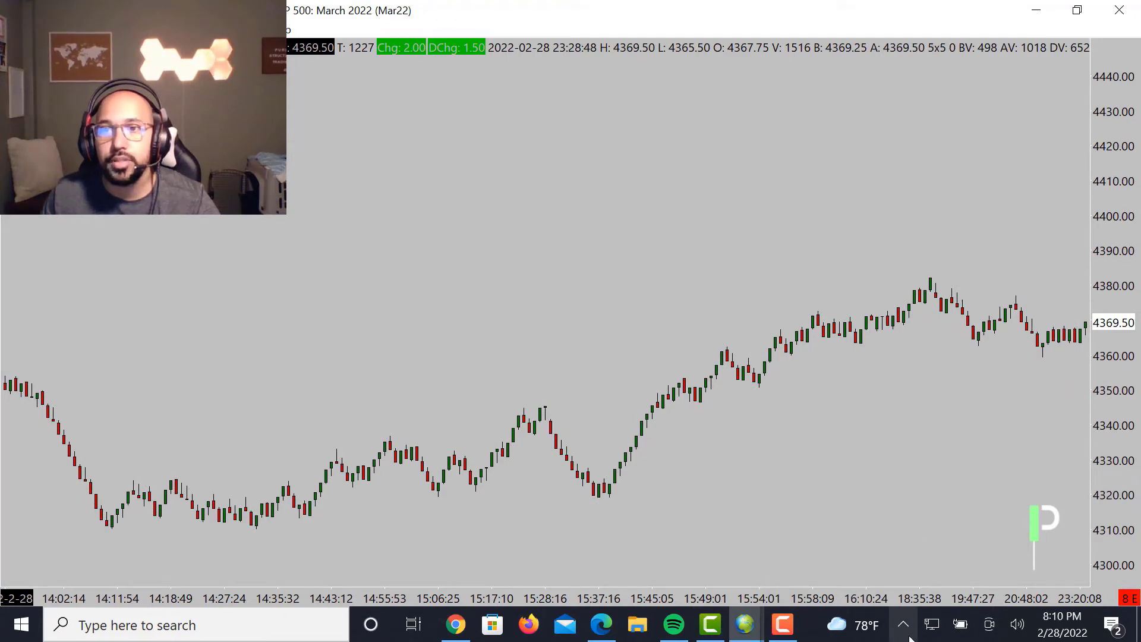
left_click_drag(892, 597, 731, 595)
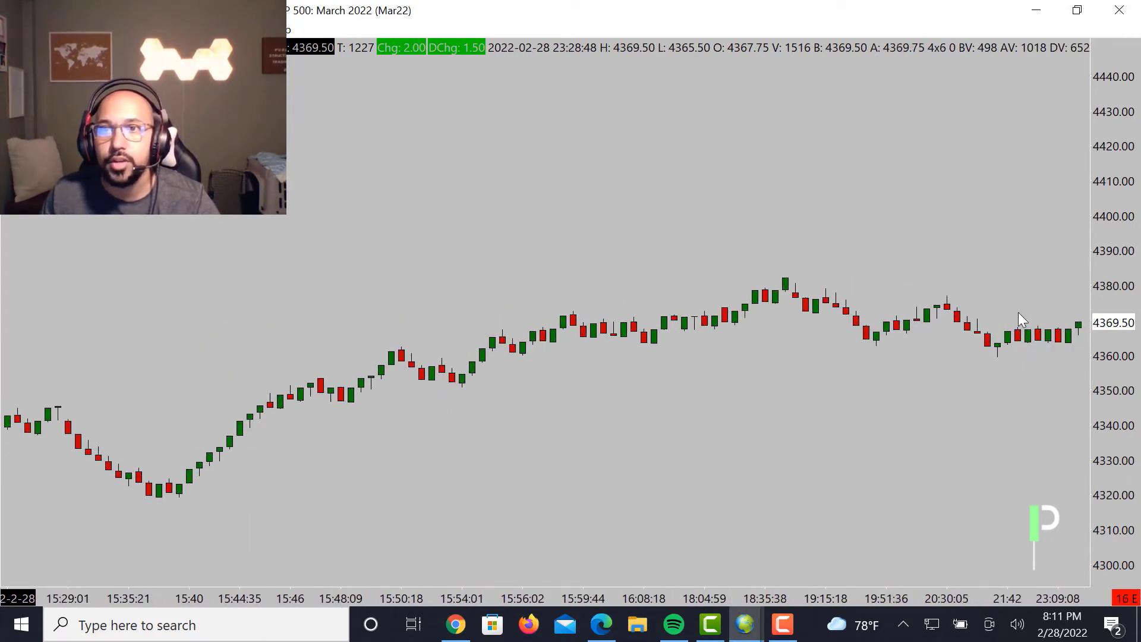
Step: Switch the price scale to Interactive Scale Range and use it to expand and compress the displayed price range
right_click(1121, 279)
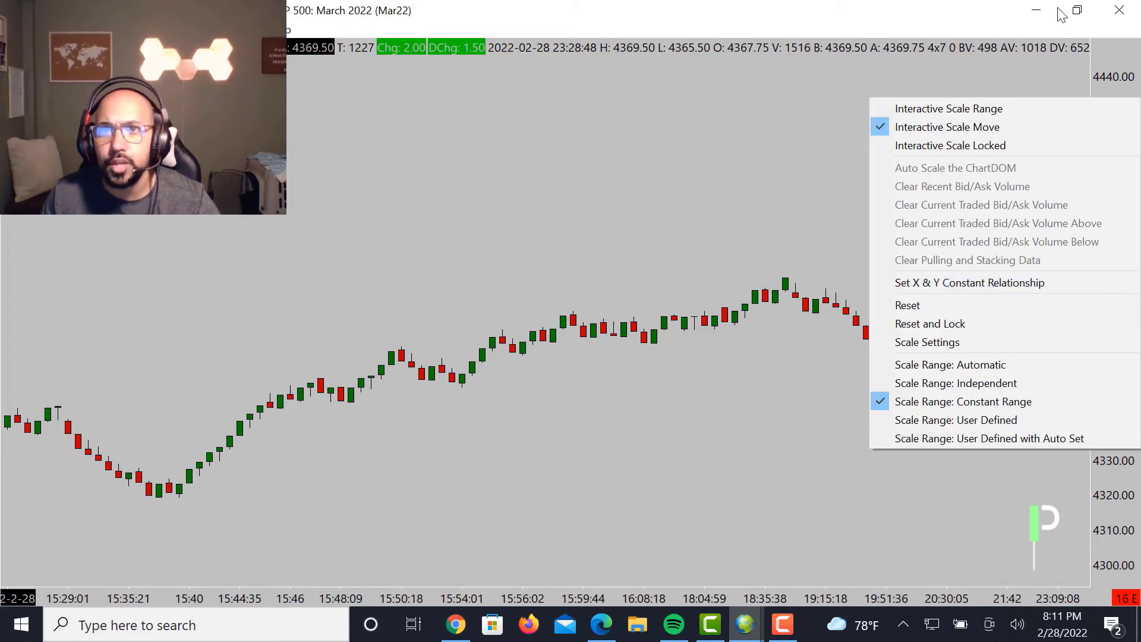
left_click(986, 105)
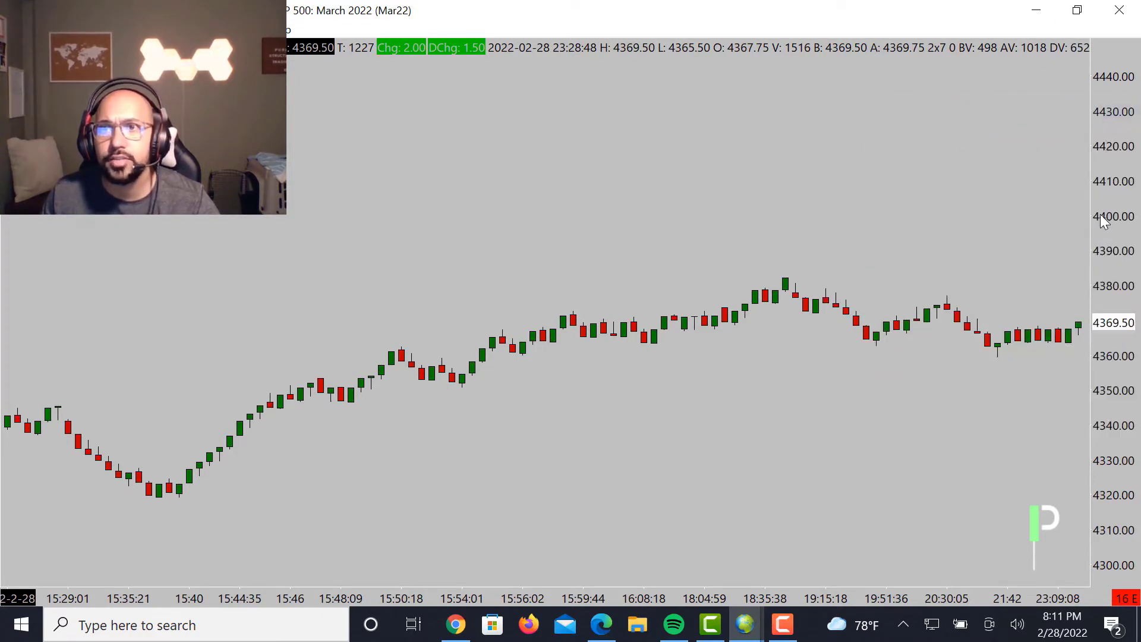
left_click_drag(1115, 252, 1107, 306)
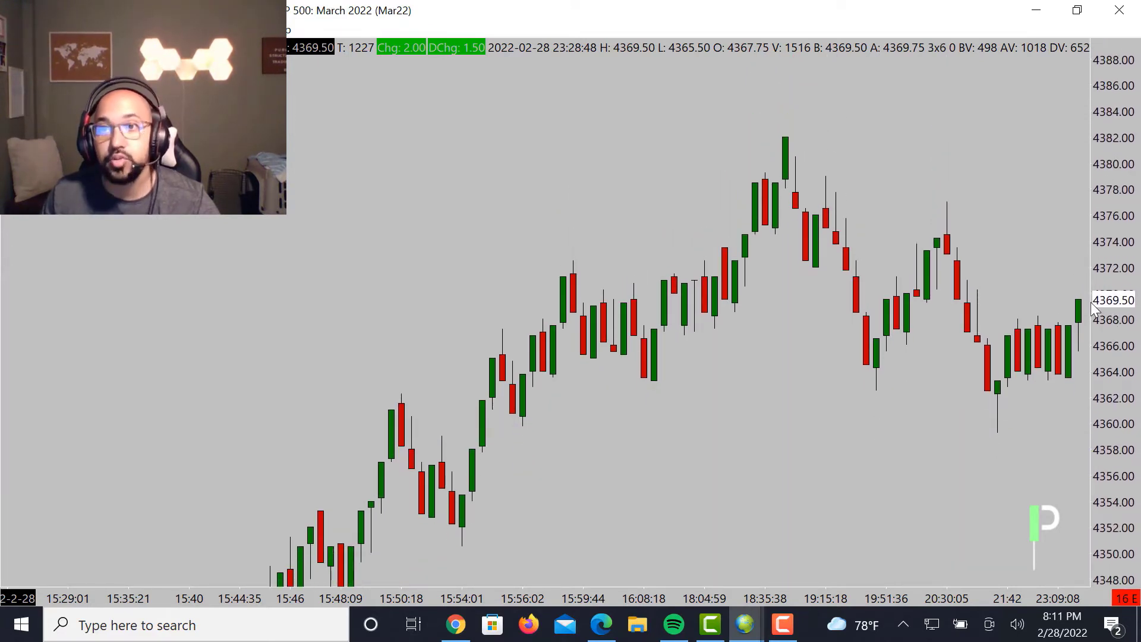
left_click_drag(1112, 334, 915, 444)
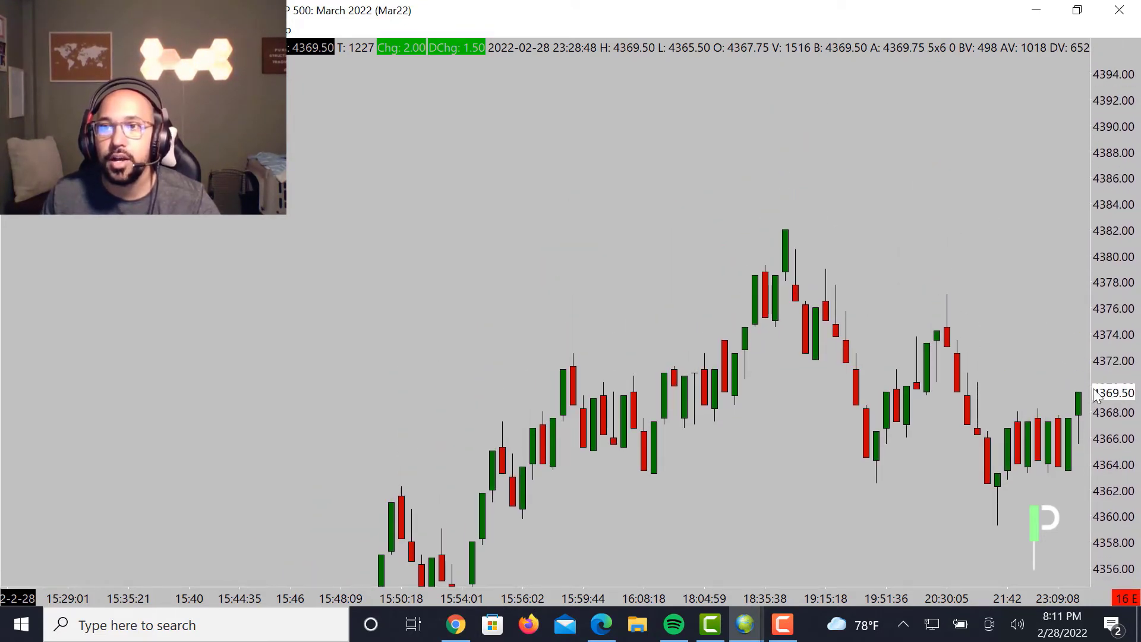
mouse_move(1108, 343)
left_mouse_down()
mouse_move(1107, 360)
mouse_move(1108, 350)
left_mouse_up()
right_click(1107, 350)
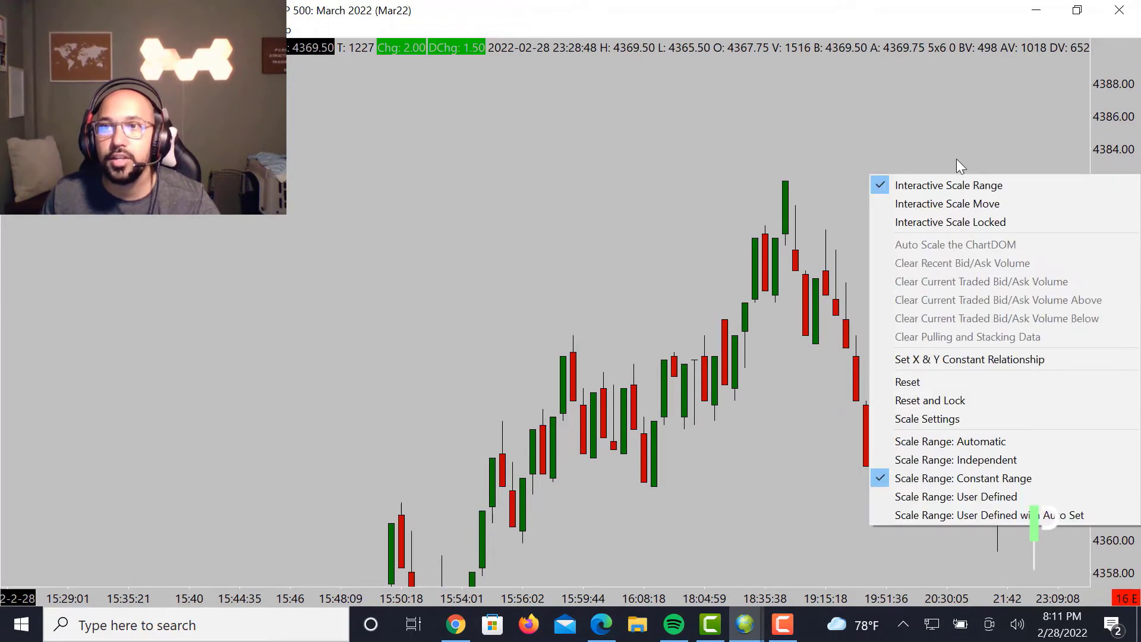
left_click(983, 186)
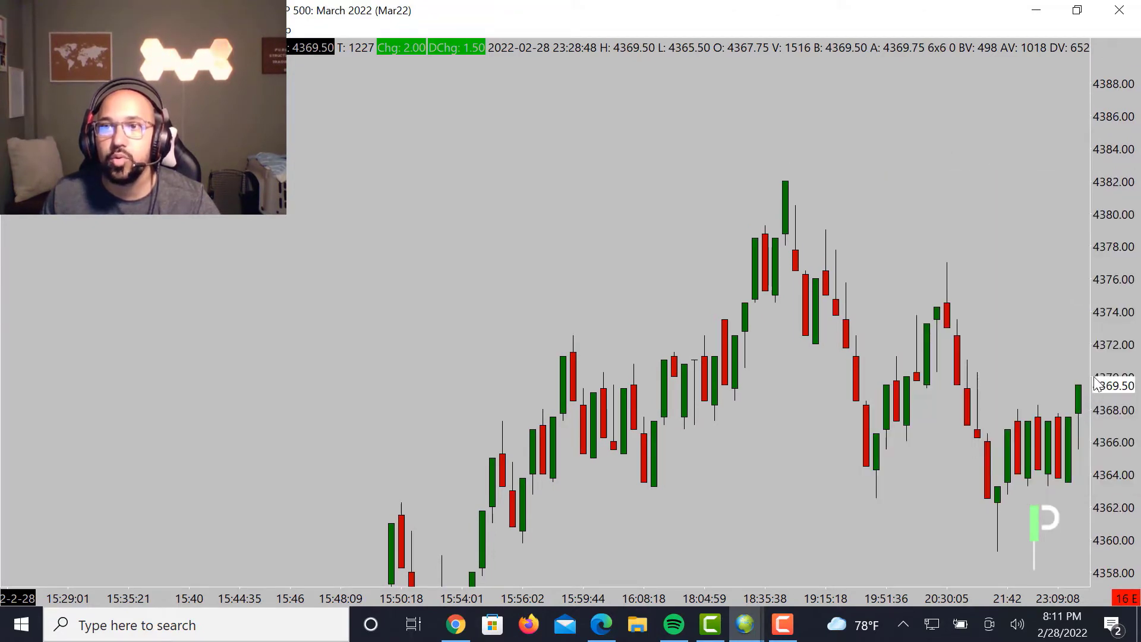
left_click_drag(1119, 336, 1118, 297)
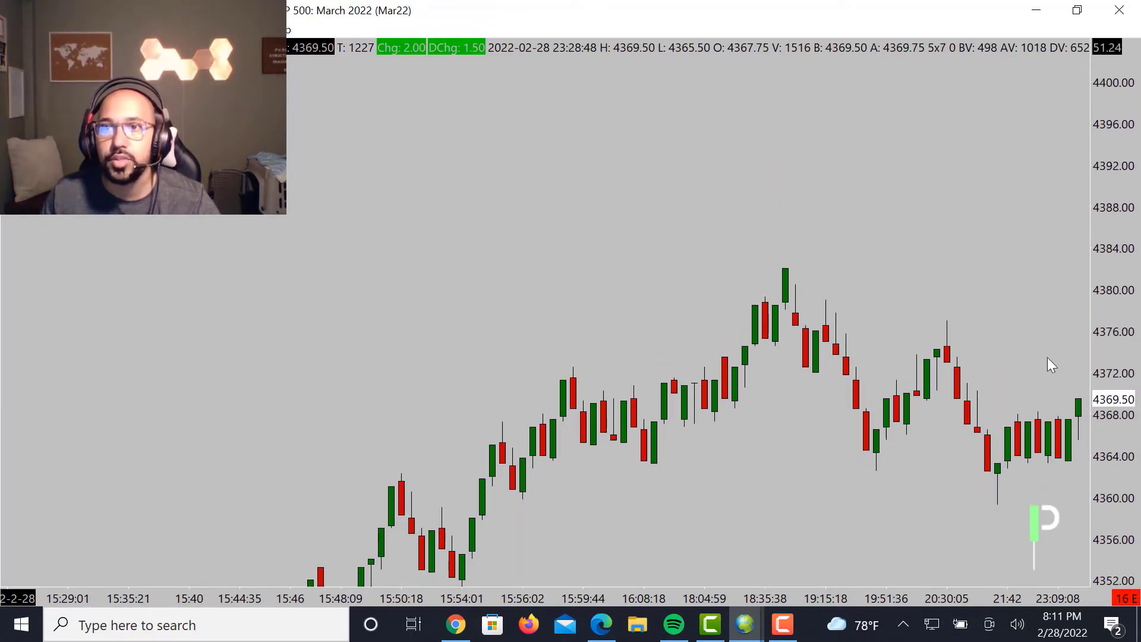
Step: Switch the price scale to Interactive Scale Move and shift the displayed prices vertically
right_click(1106, 368)
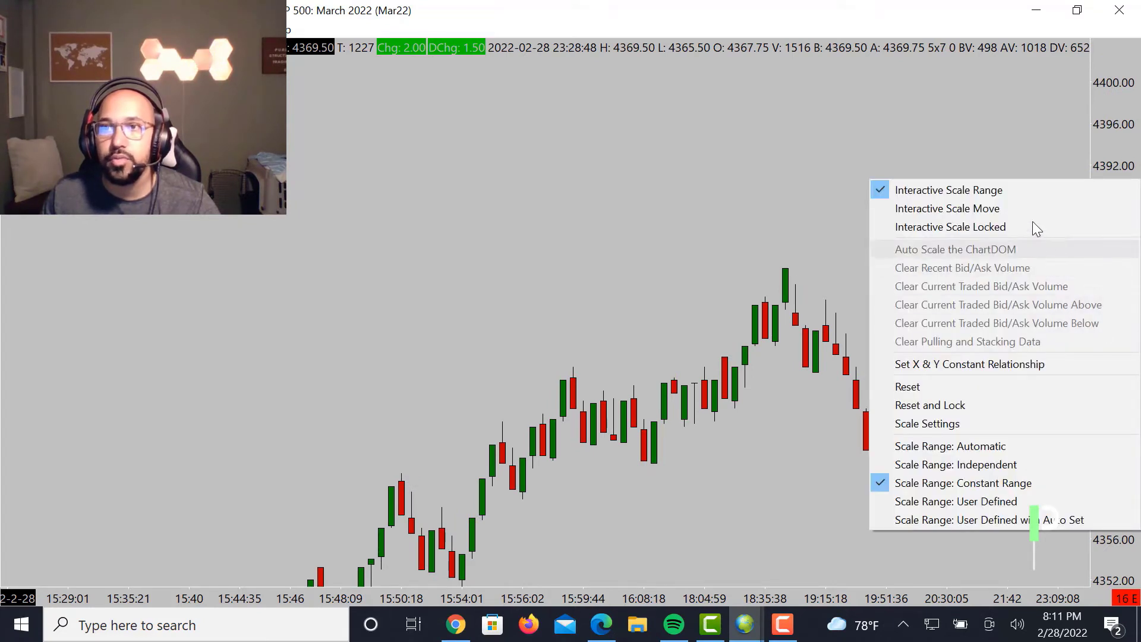
left_click(1024, 206)
left_click_drag(1118, 331, 1018, 348)
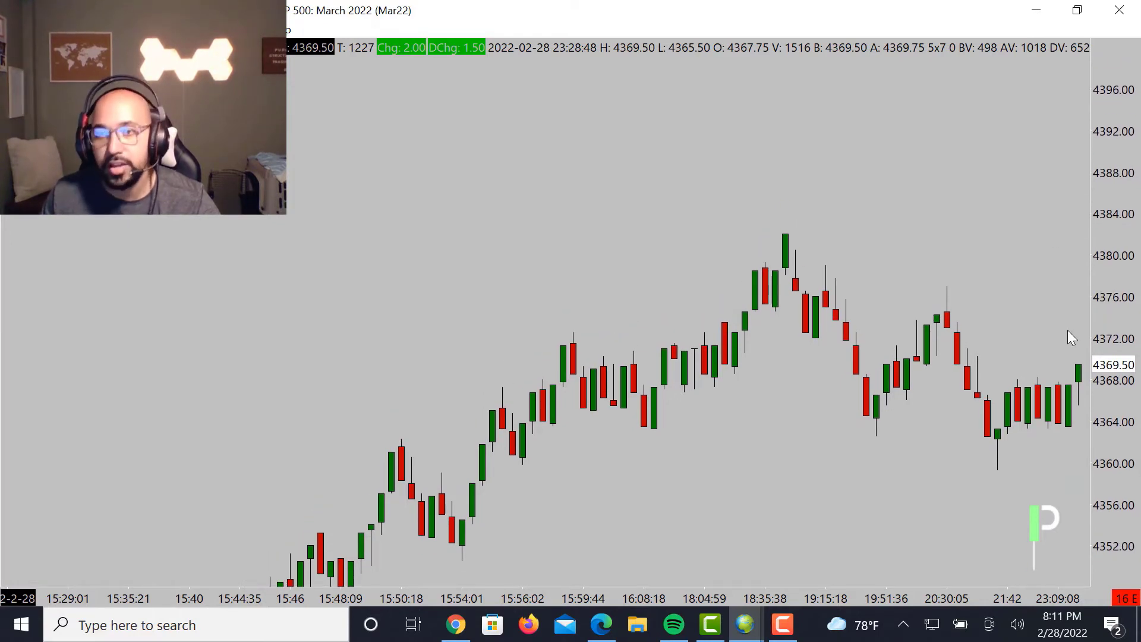
left_click_drag(1101, 312, 1117, 277)
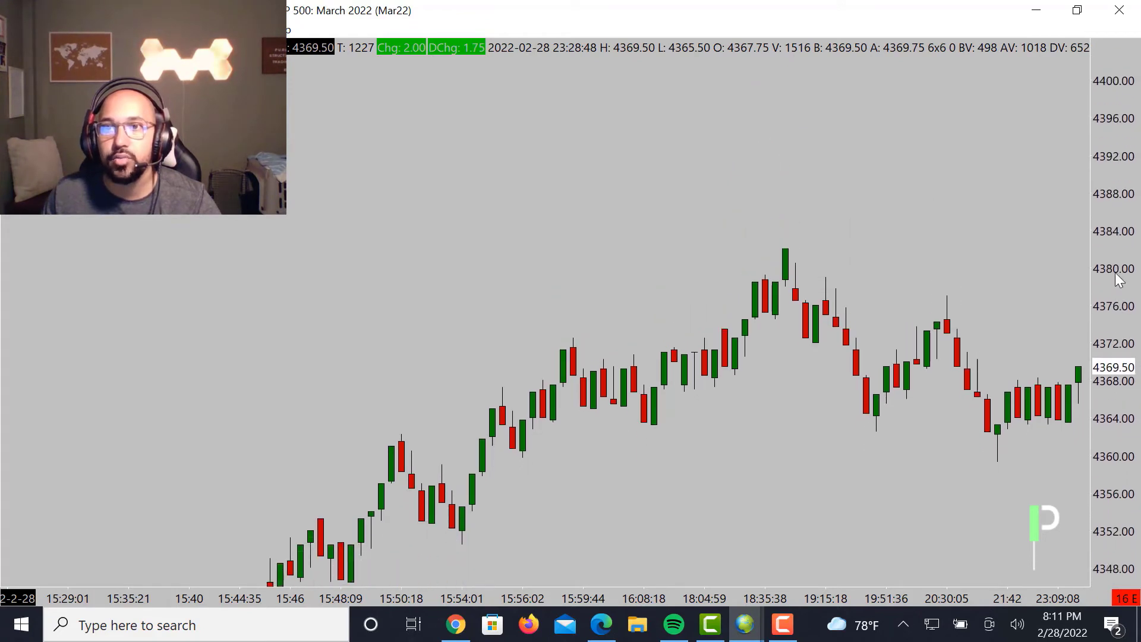
Step: Stretch the price scale in Interactive Scale Move mode, then pan to earlier bars and move the prices upward
right_click(1107, 327)
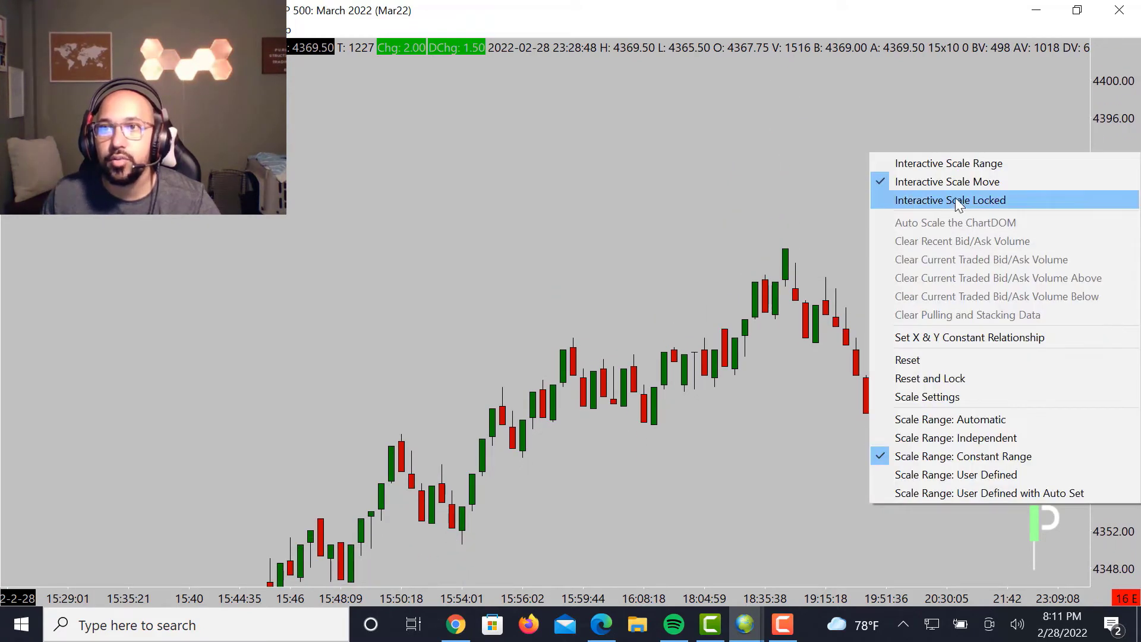
left_click(712, 173)
mouse_move(1117, 333)
left_mouse_down()
mouse_move(1118, 380)
mouse_move(1118, 349)
left_mouse_up()
right_click(1118, 348)
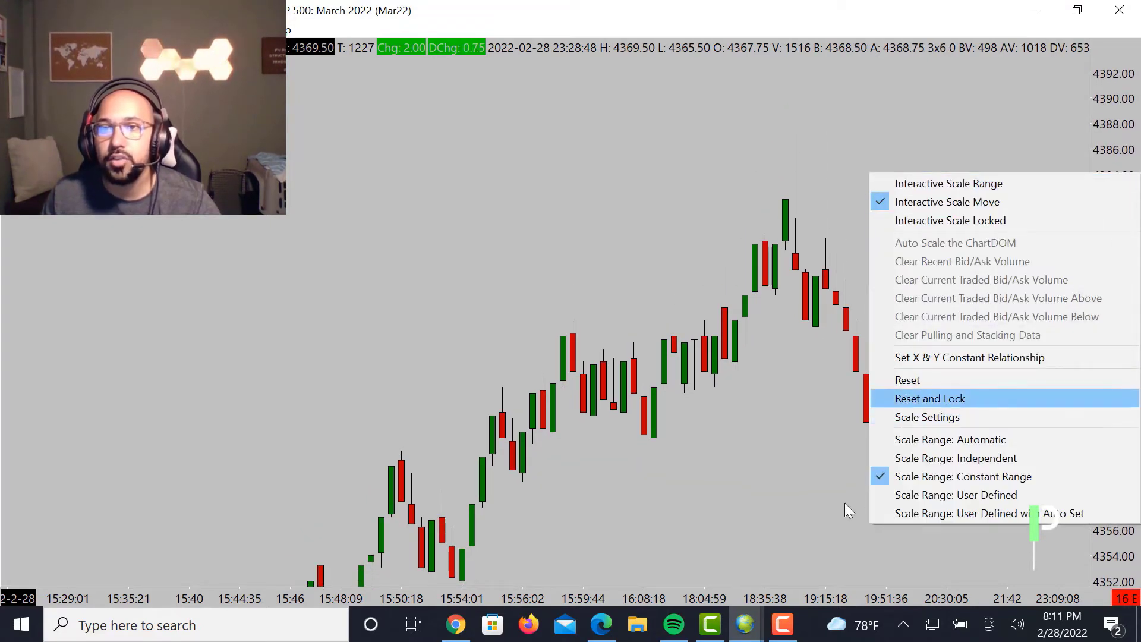
left_click(672, 459)
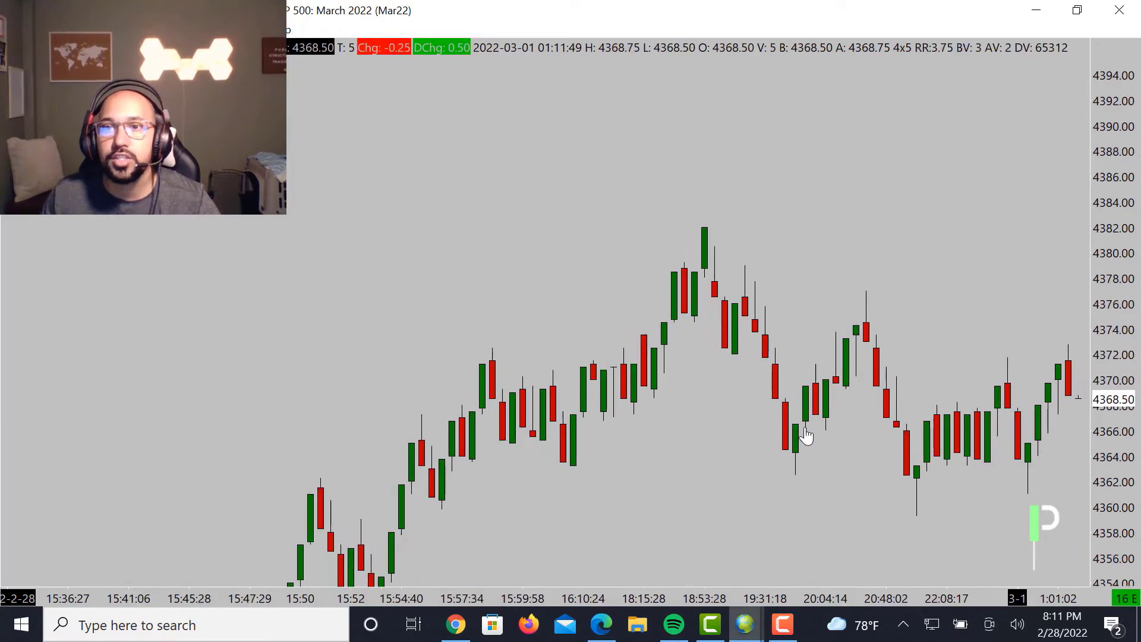
left_click_drag(486, 498, 757, 535)
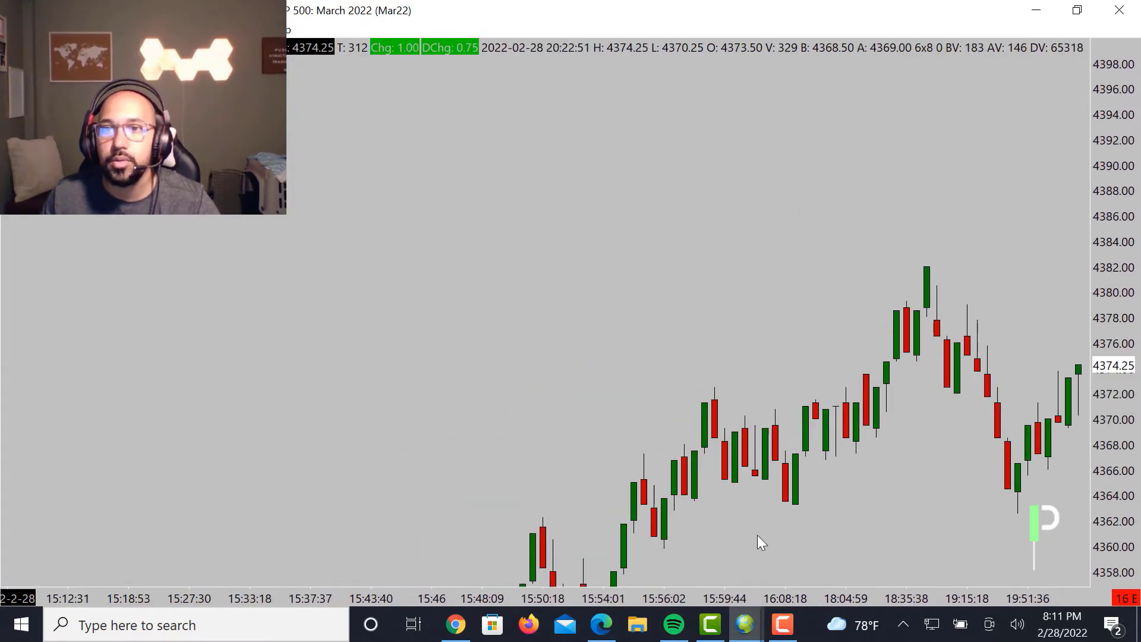
left_click_drag(1106, 501, 1116, 296)
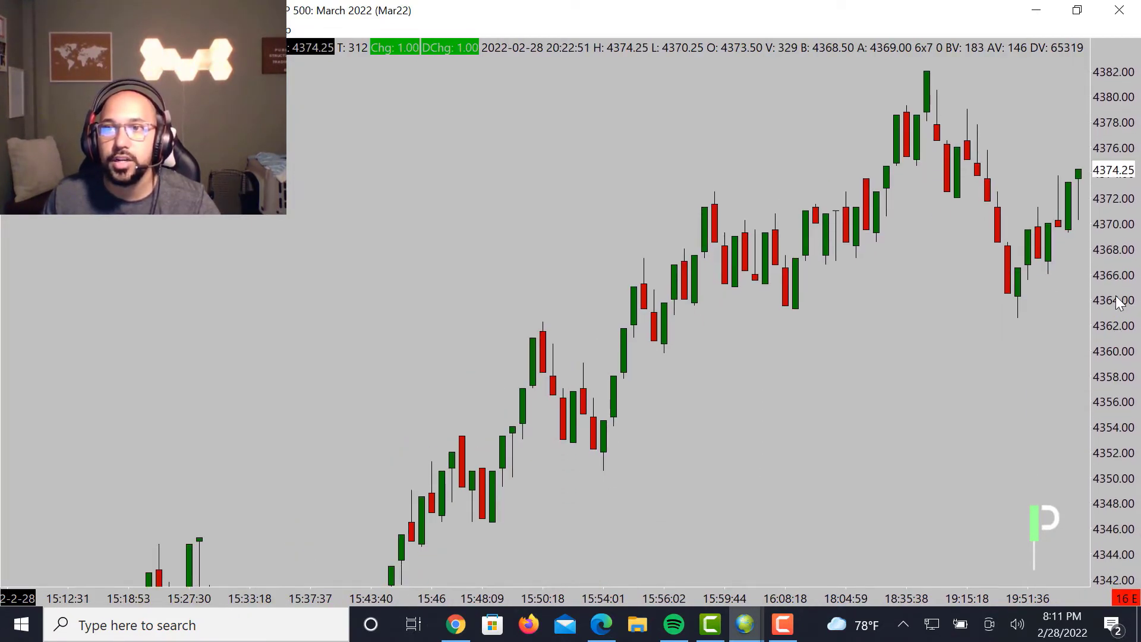
Step: Switch the price scale to Interactive Scale Range and compress the bars to show a wider price range
right_click(1118, 302)
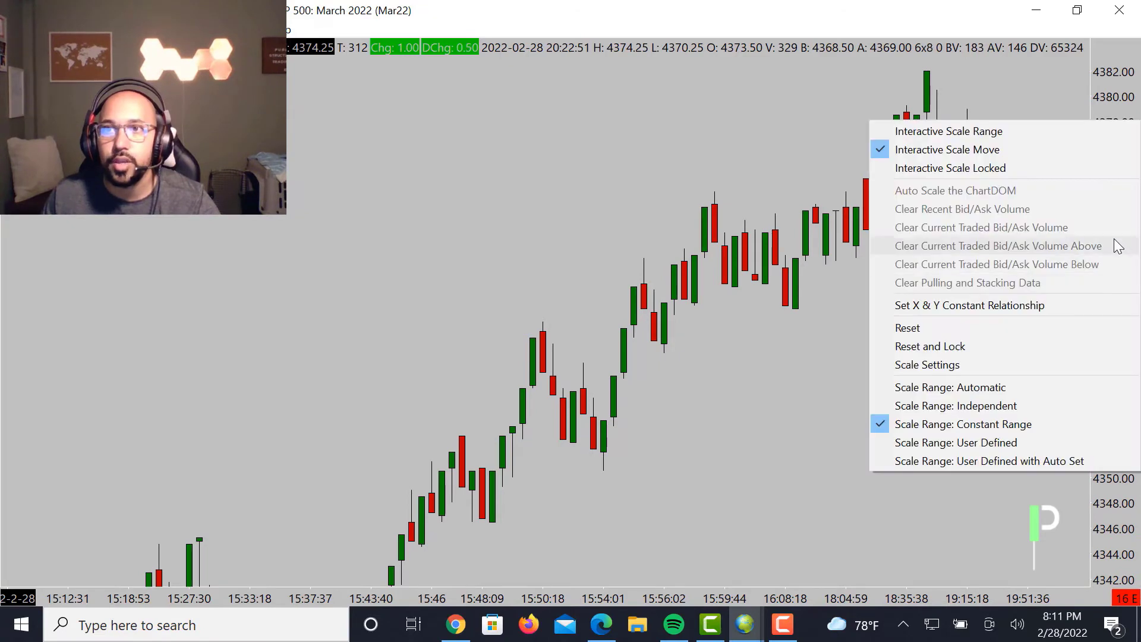
left_click(1024, 128)
left_click_drag(1117, 497, 1090, 429)
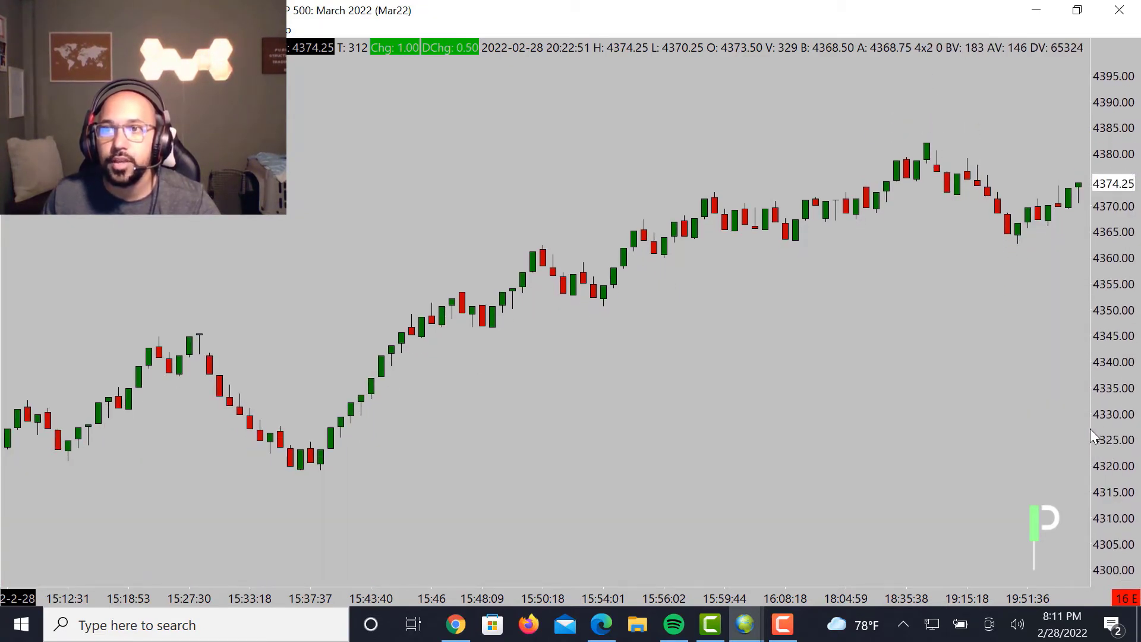
Step: Apply Set X & Y Constant Relationship and stretch the price scale so the bar spacing grows with it to 42
right_click(1097, 385)
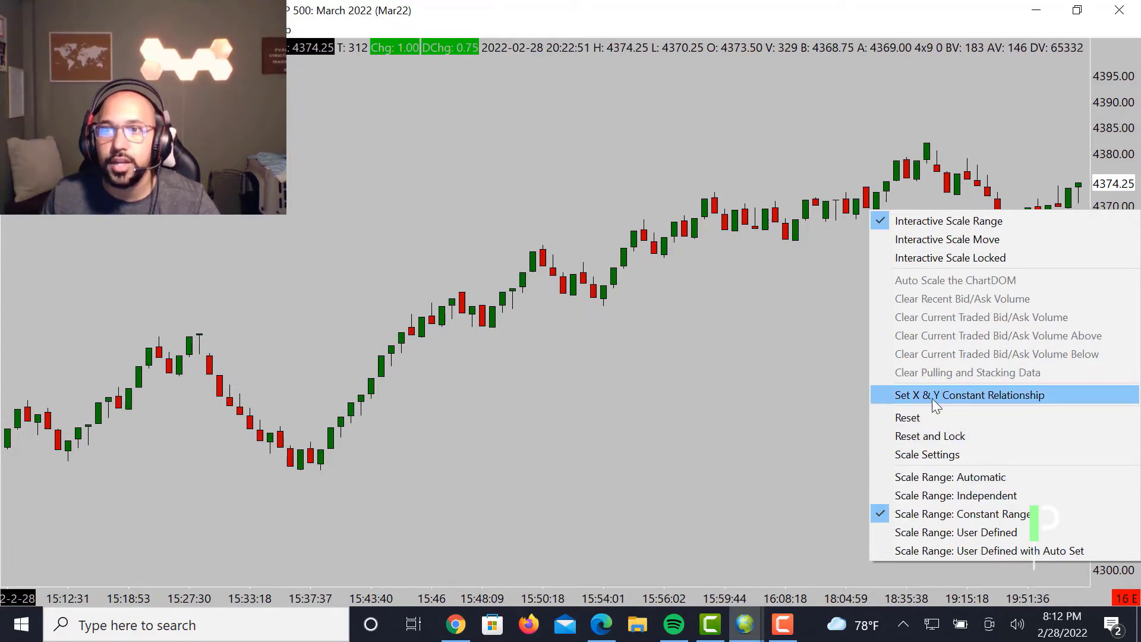
left_click(1028, 398)
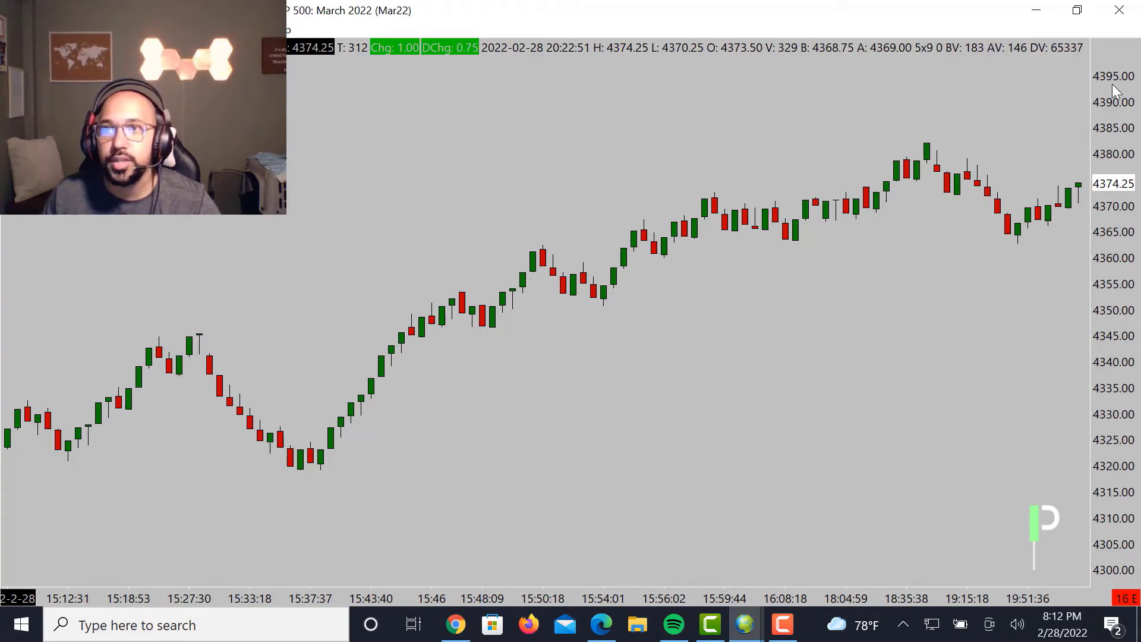
left_click_drag(1109, 189, 1106, 112)
left_click_drag(1115, 307, 1076, 377)
scroll(1074, 417, "down", 8)
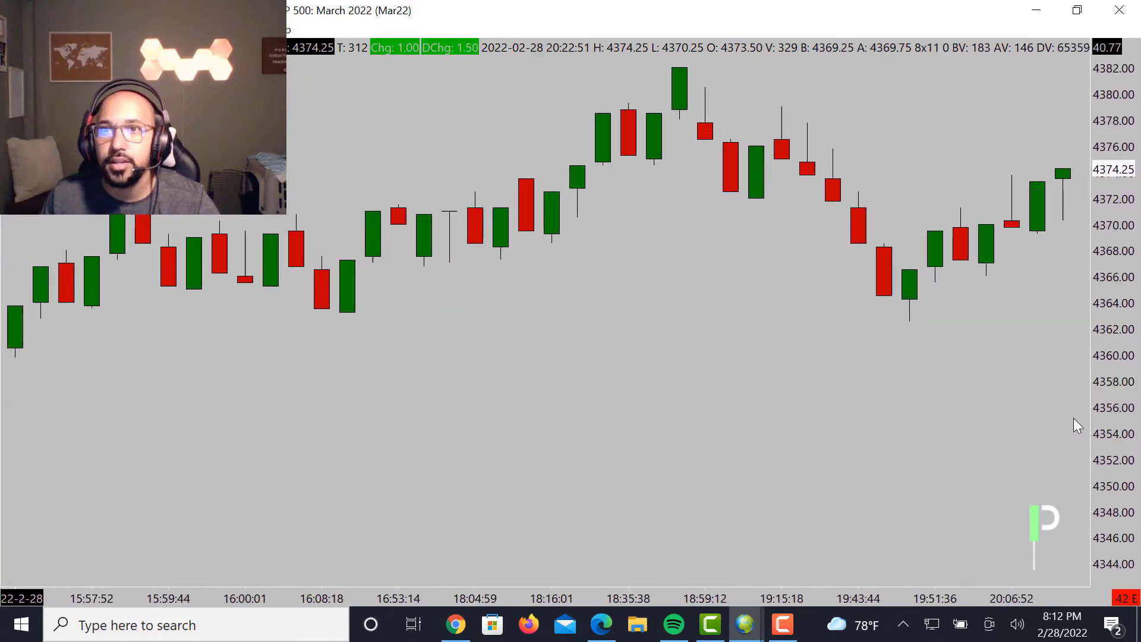
Step: Compress the price scale together with the linked time axis until the bar spacing is 10
scroll(1103, 292, "down", 10)
left_click_drag(1098, 316, 1100, 367)
scroll(1101, 371, "down", 8)
scroll(1109, 377, "up", 8)
scroll(1112, 350, "down", 9)
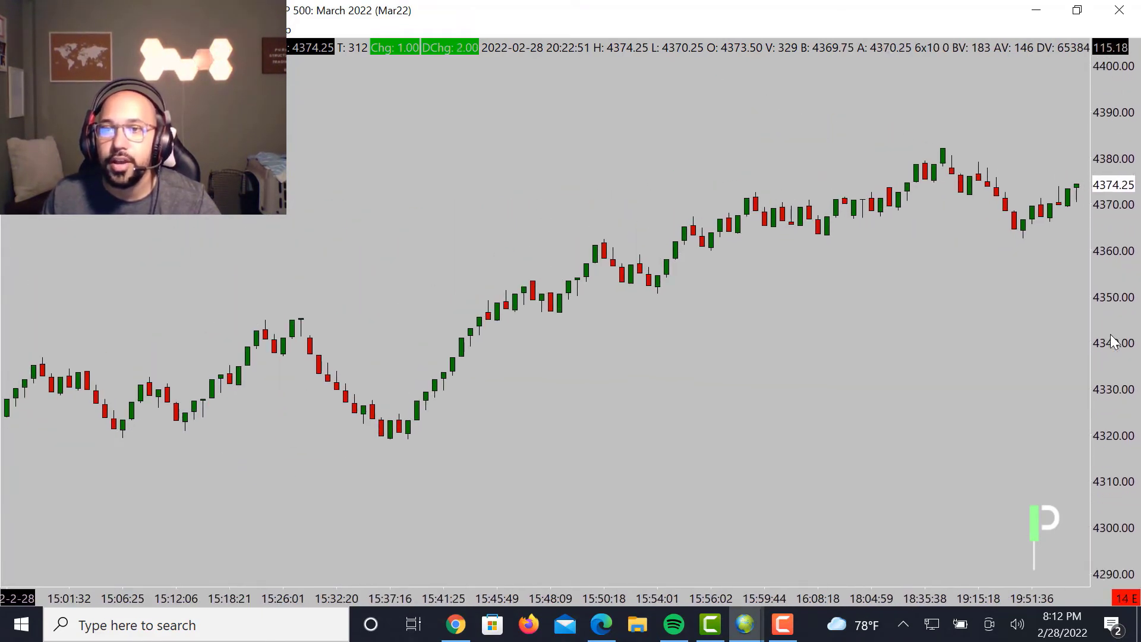
scroll(1107, 294, "down", 3)
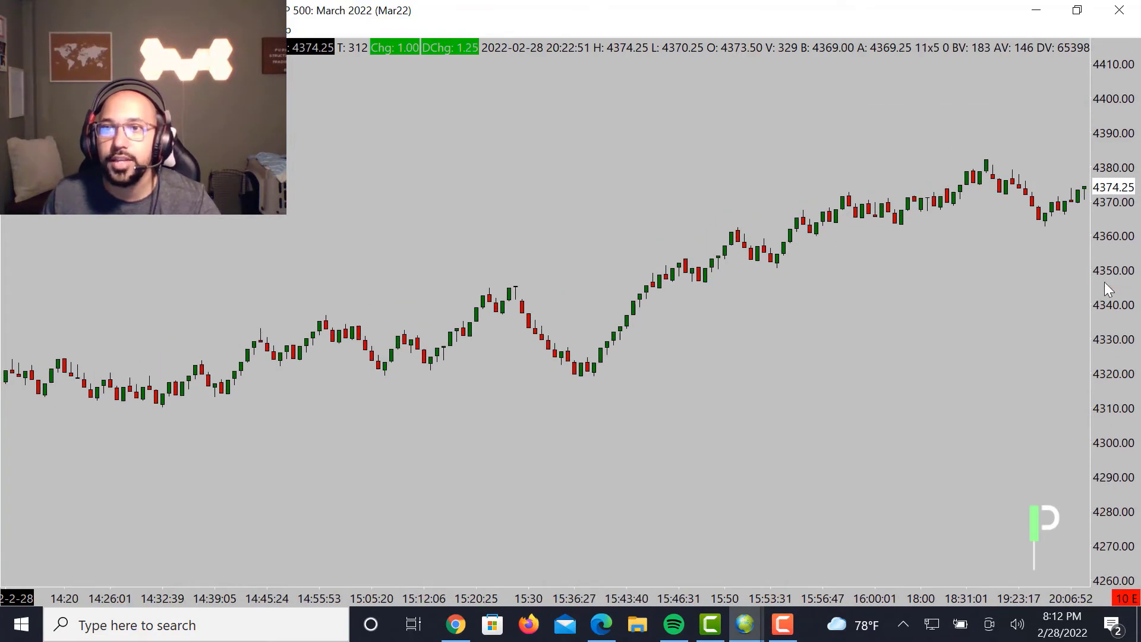
Step: Turn off Set X & Y Constant Relationship and stretch the price scale without changing the bar spacing
right_click(1105, 284)
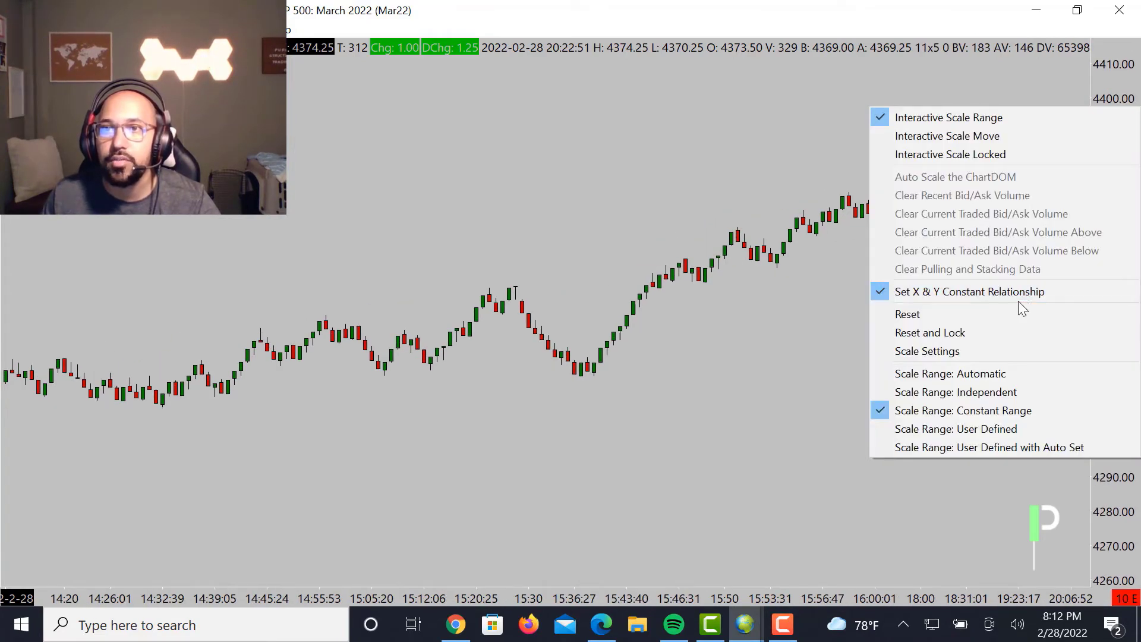
left_click(911, 293)
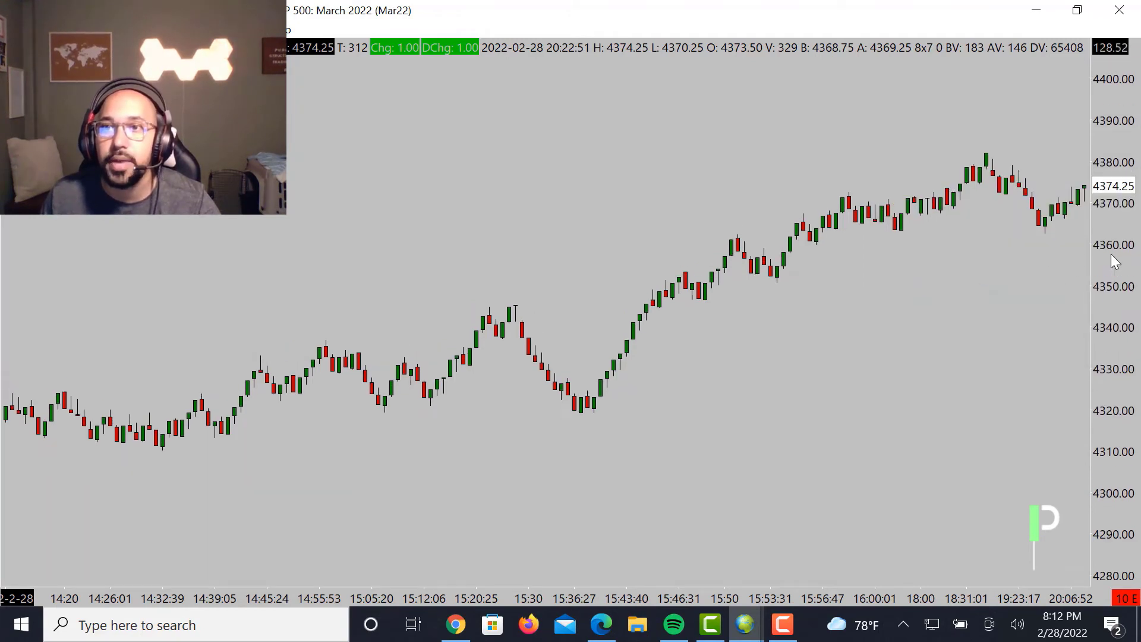
left_click_drag(1111, 255, 1111, 269)
right_click(1111, 269)
left_click(650, 404)
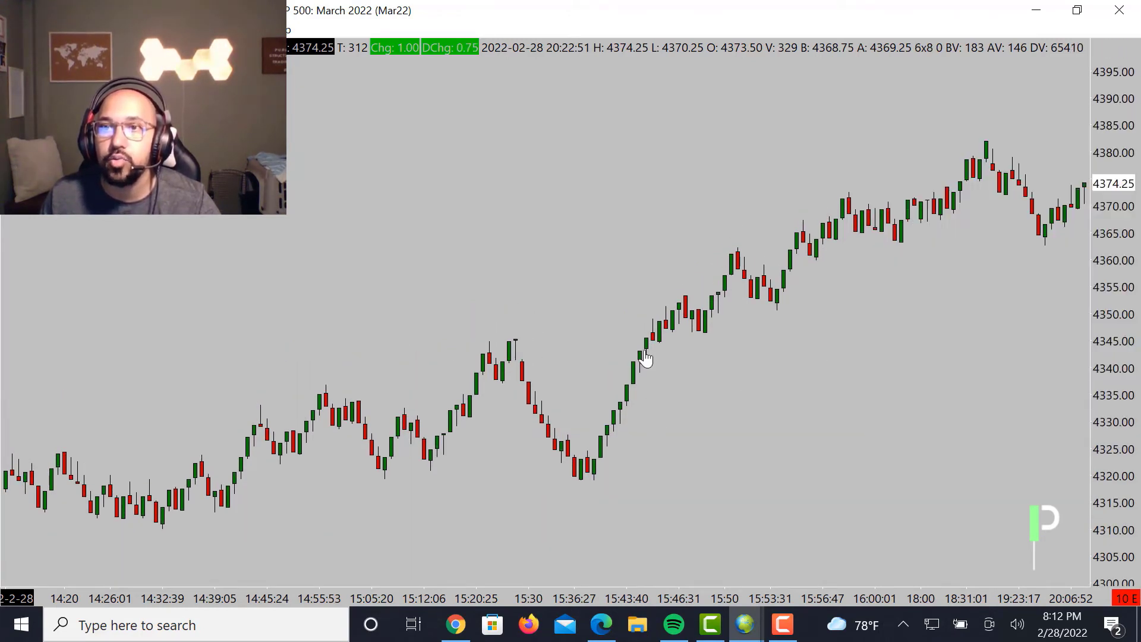
Step: Set the scale range to Automatic, then stretch the price scale at the newest bars and reset it to the automatic fit
right_click(1117, 261)
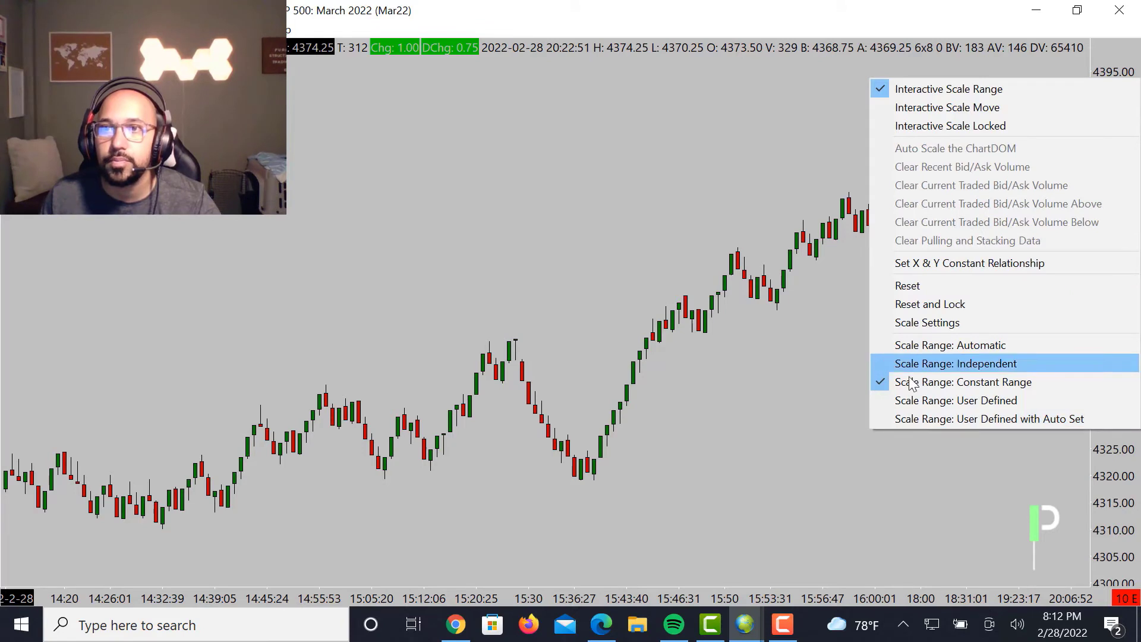
left_click(946, 347)
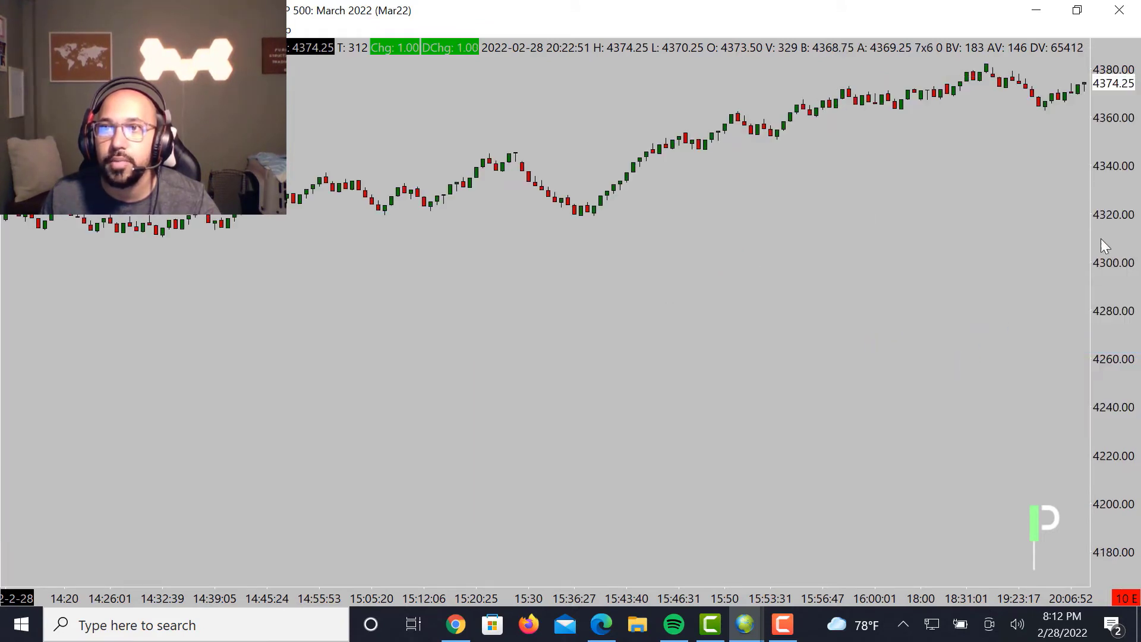
left_click_drag(1073, 200, 1100, 243)
left_click_drag(772, 333, 523, 392)
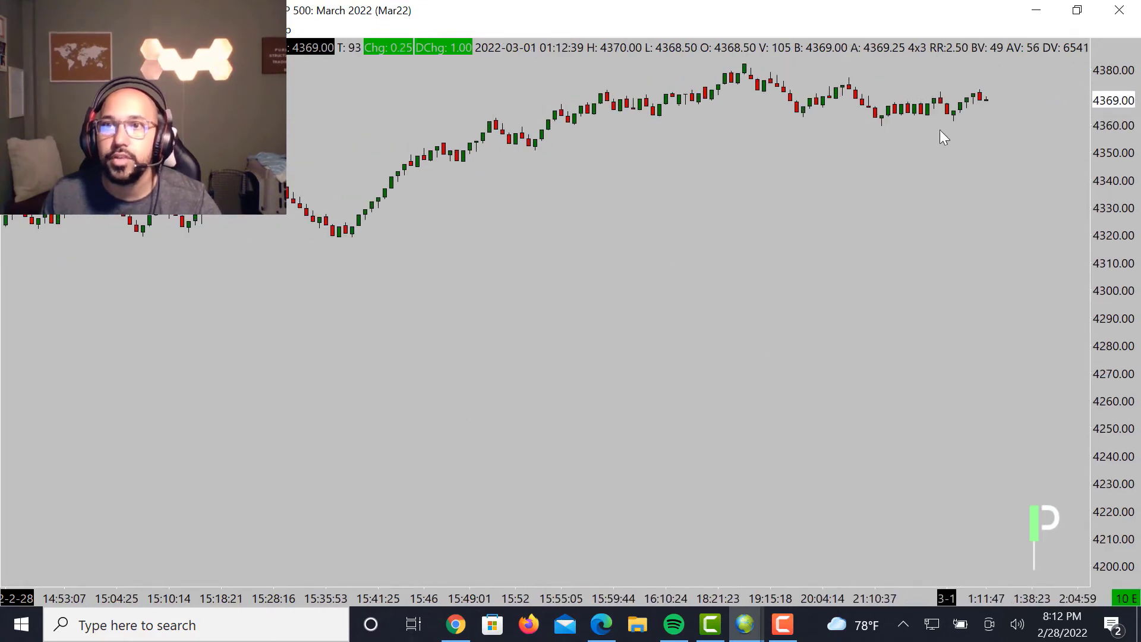
left_click_drag(1109, 156, 1107, 474)
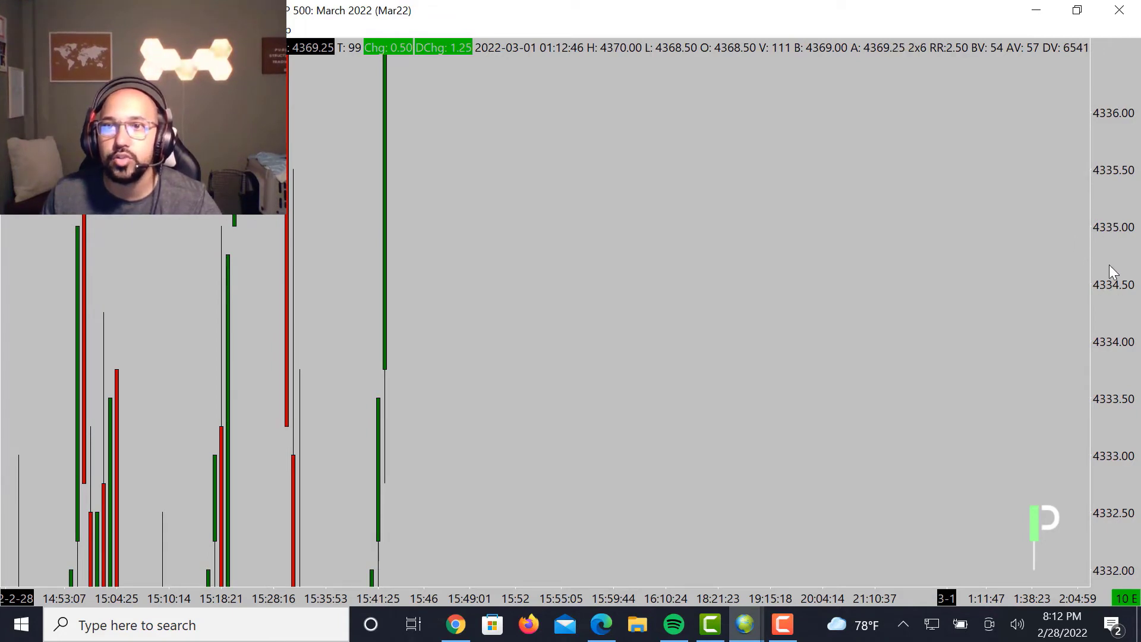
double_click(1114, 285)
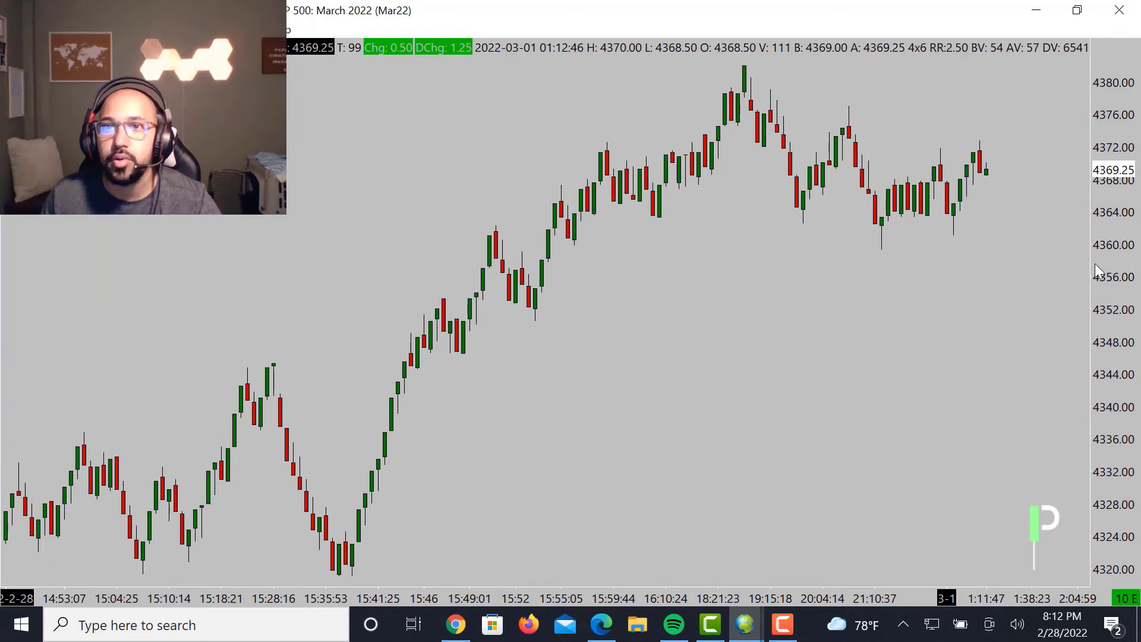
Step: Pan back to the bars from the evening of 2022-02-27, then stretch the price scale and reset it to the automatic fit
left_click_drag(559, 425, 731, 420)
left_click_drag(104, 416, 965, 293)
left_click_drag(559, 292, 1057, 249)
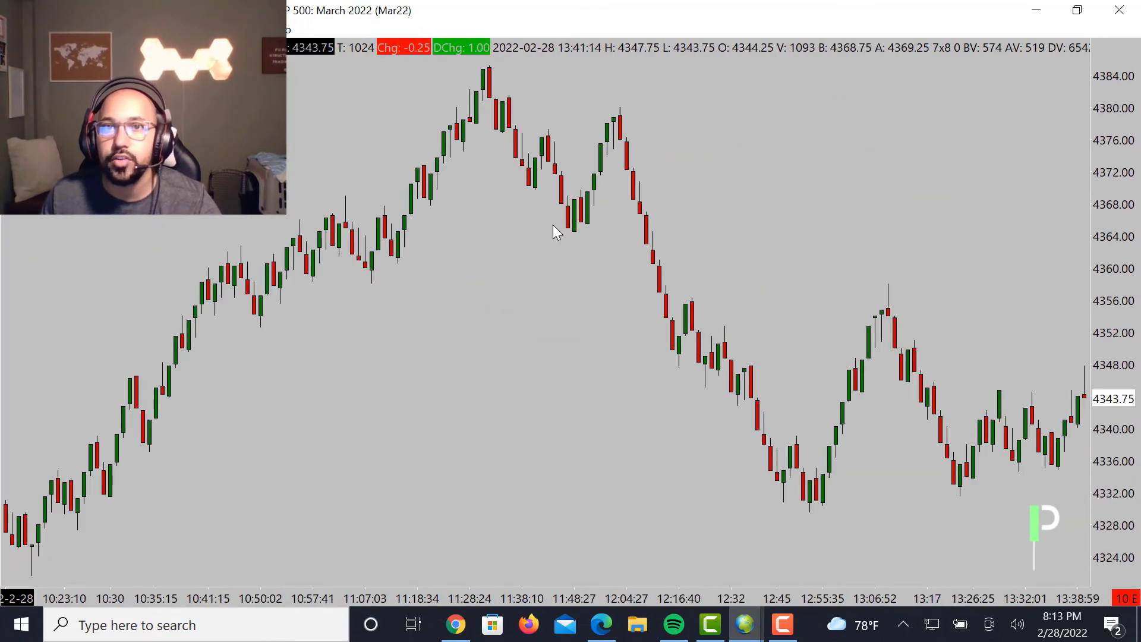
left_click_drag(553, 226, 1085, 174)
left_click_drag(359, 344, 992, 297)
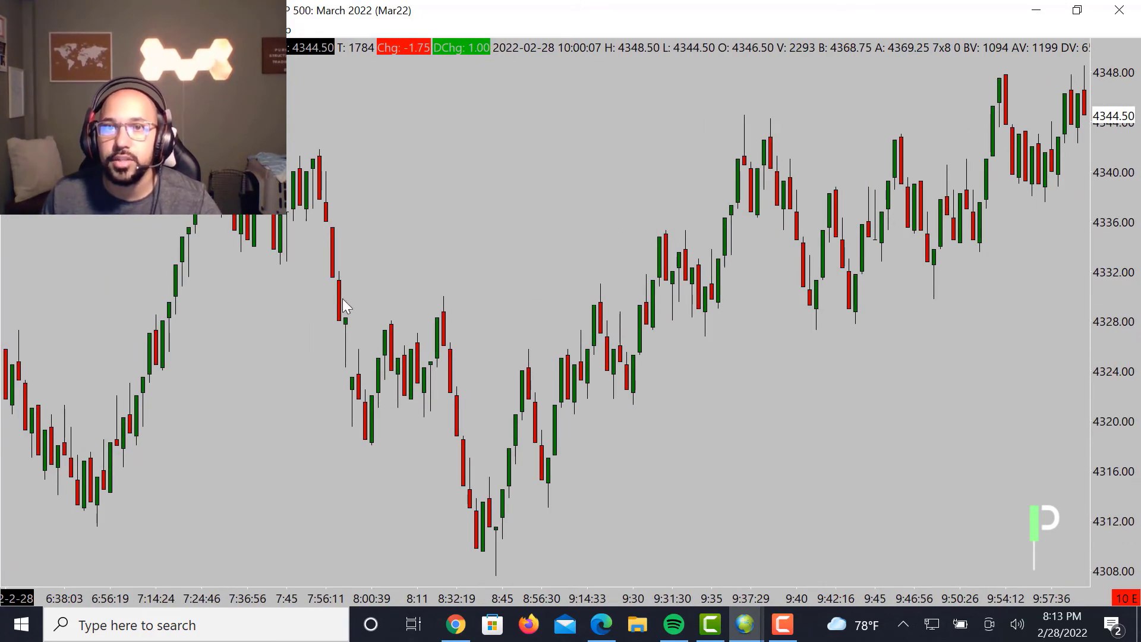
left_click_drag(265, 380, 796, 329)
left_click_drag(386, 362, 860, 361)
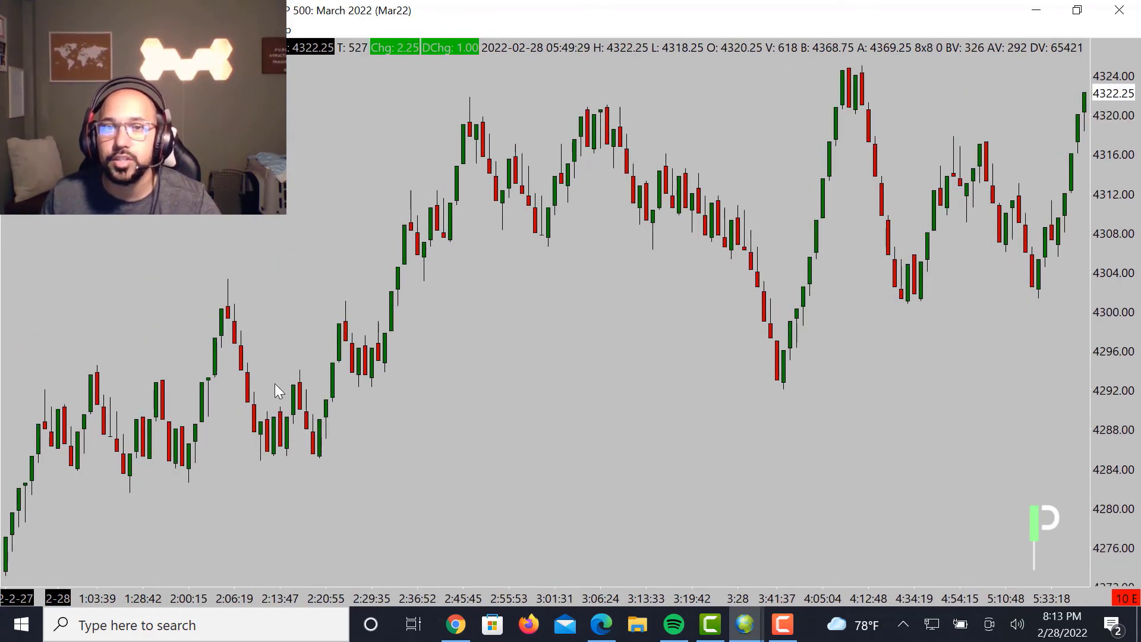
left_click_drag(275, 383, 725, 357)
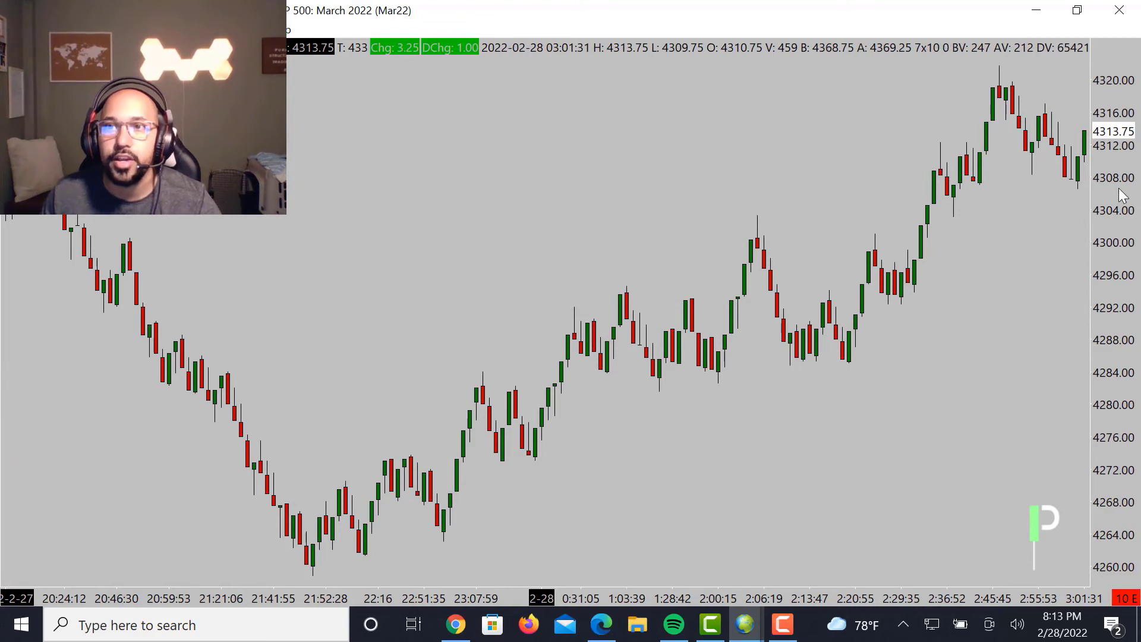
left_click_drag(1122, 195, 1119, 480)
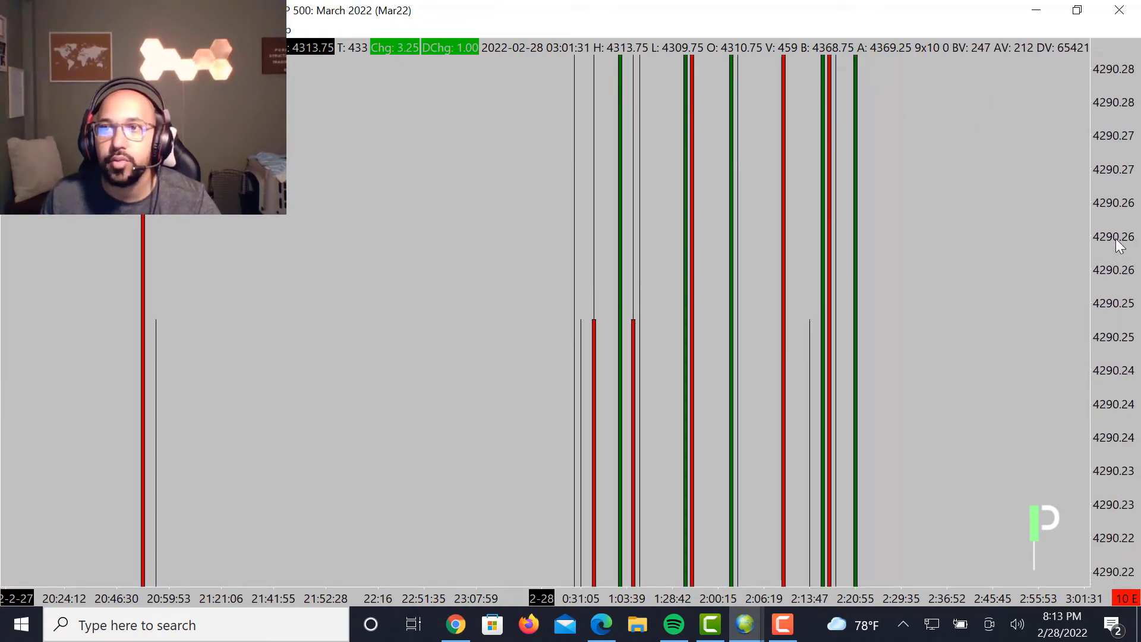
double_click(1118, 310)
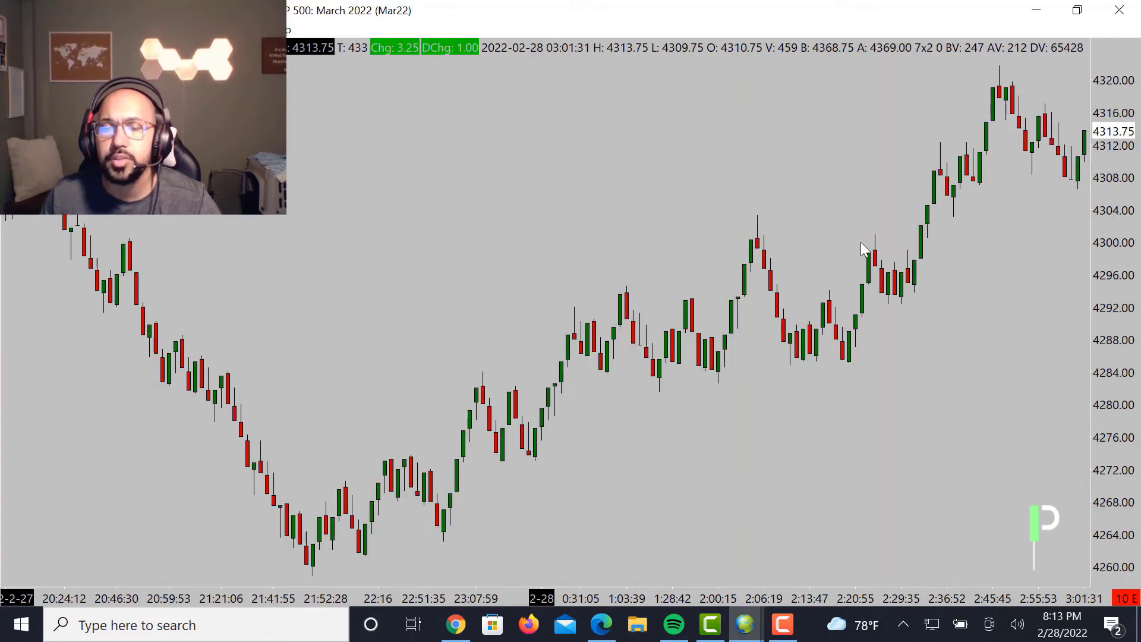
Step: Set the scale range to Constant Range, then stretch and compress the price scale in Interactive Scale Range mode
right_click(1114, 284)
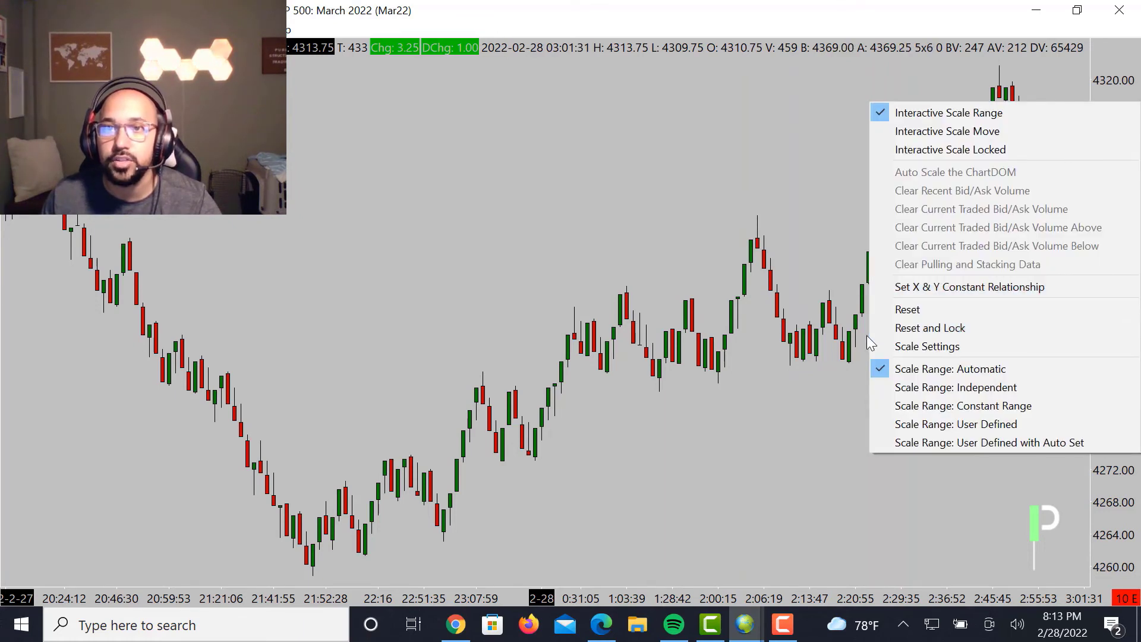
left_click(936, 409)
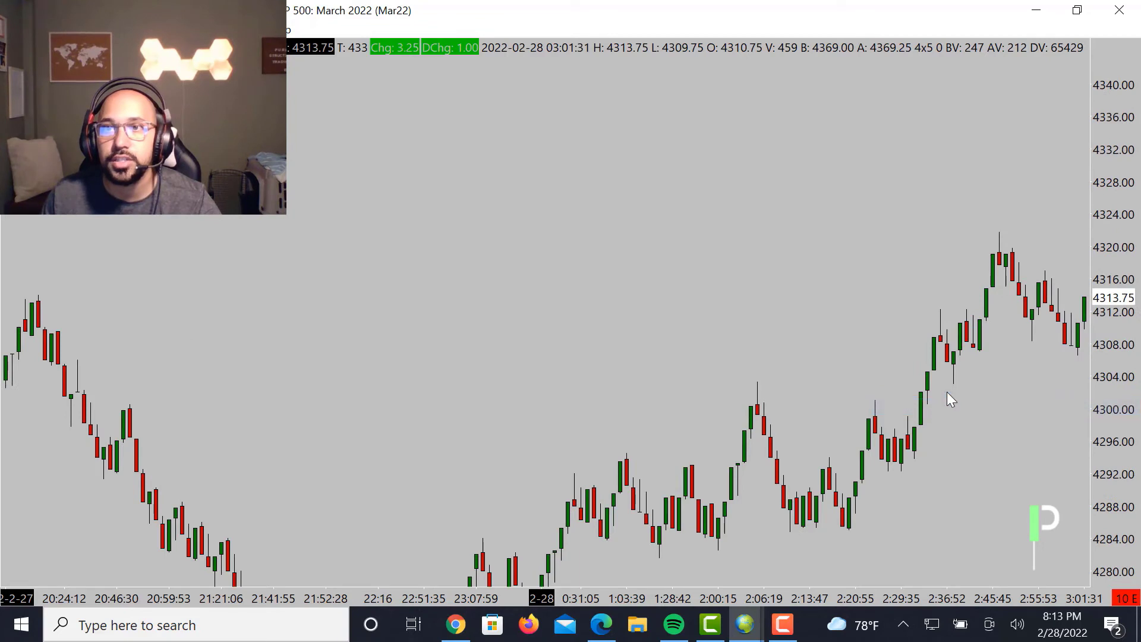
right_click(1118, 322)
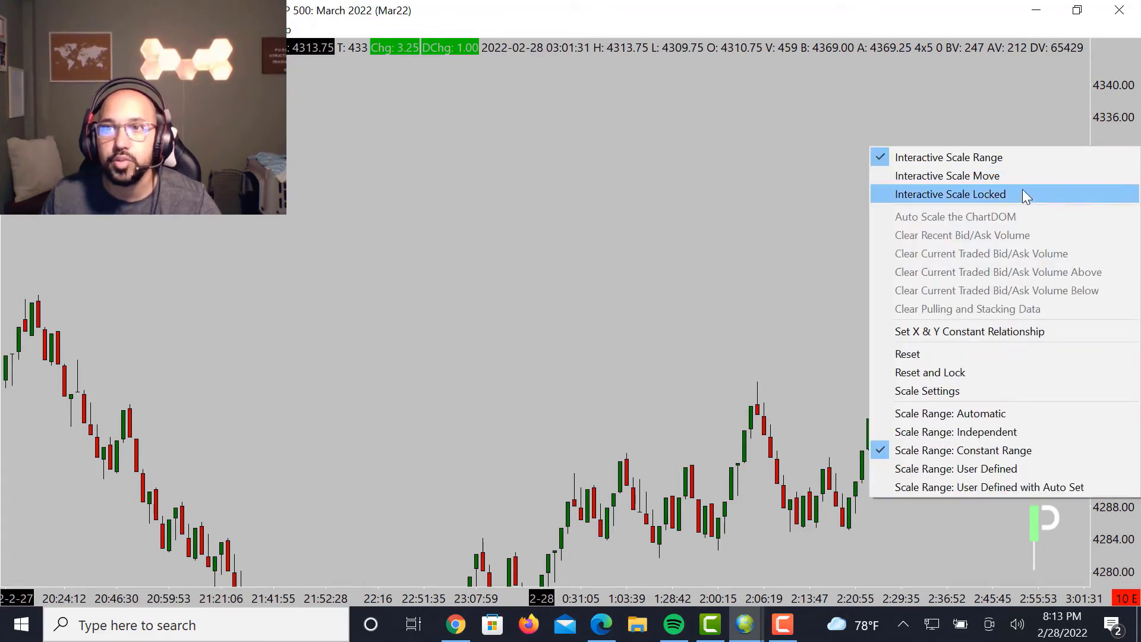
left_click(1100, 102)
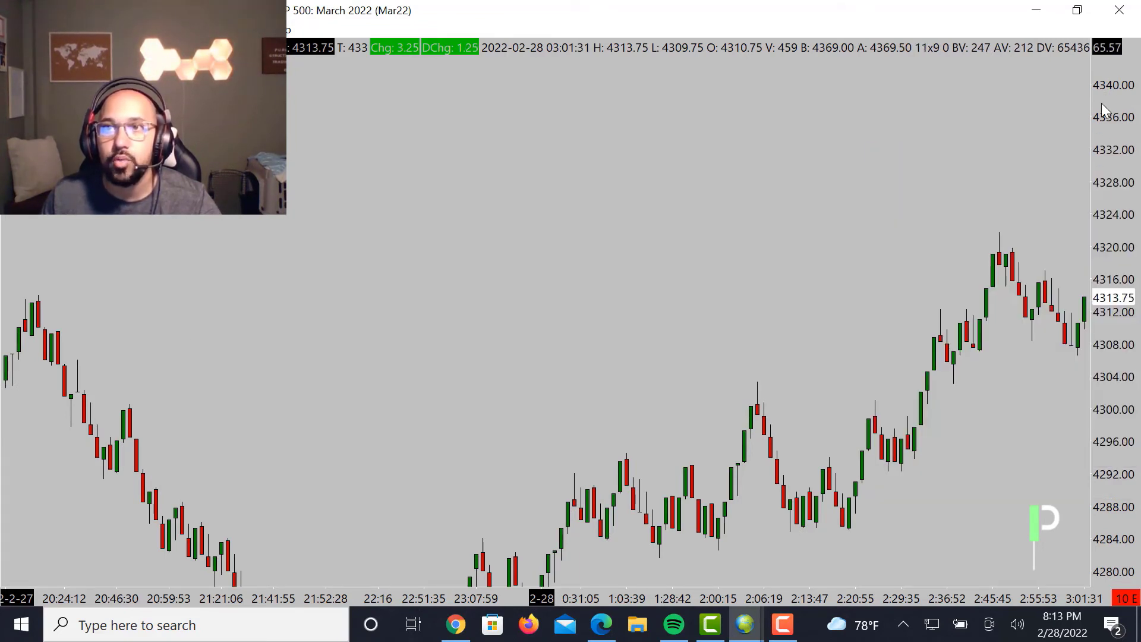
left_click_drag(1107, 194, 1110, 239)
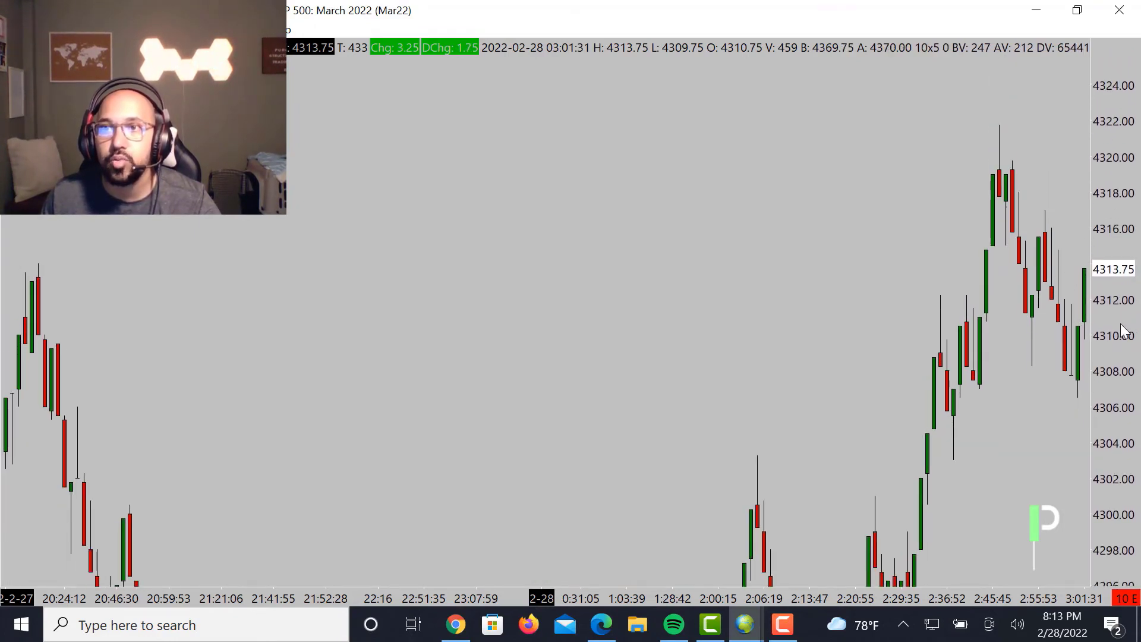
left_click_drag(1121, 323, 1124, 226)
Step: Switch the price scale to Interactive Scale Move and shift the prices vertically
right_click(1108, 99)
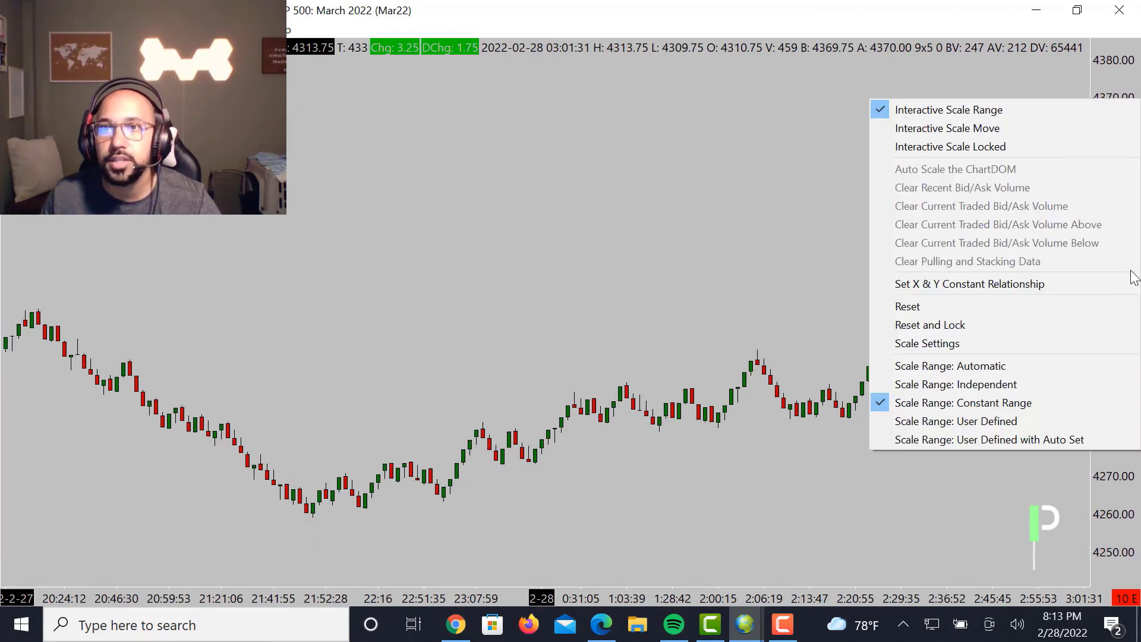
left_click(1011, 128)
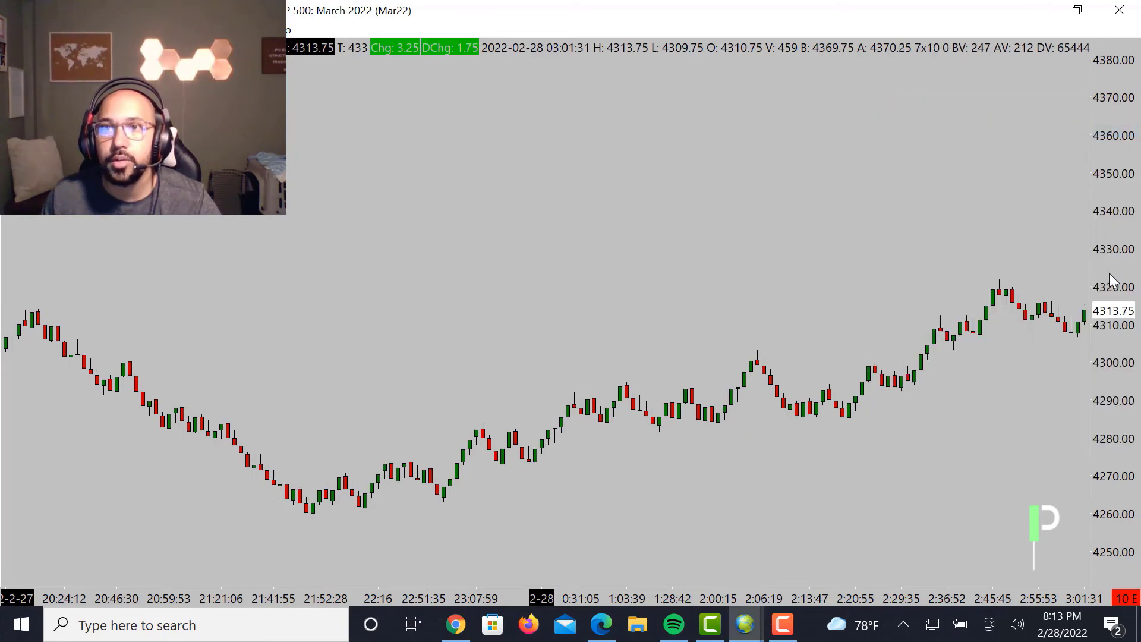
left_click_drag(1110, 148, 1110, 272)
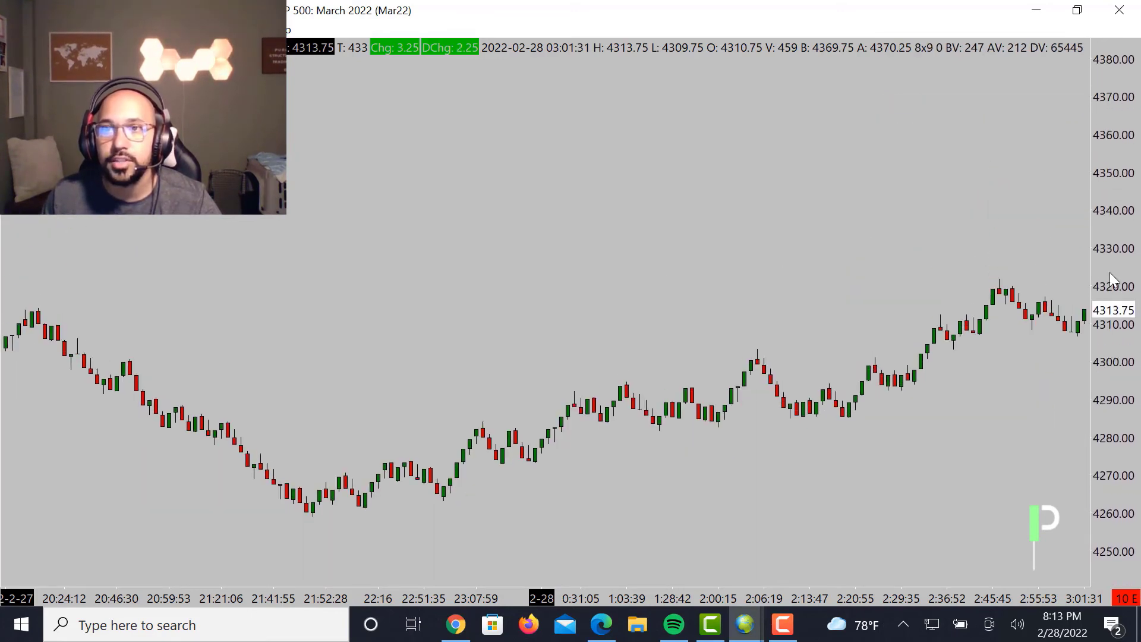
Step: Lock the price scale with Interactive Scale Locked and check the selected scale mode
right_click(1110, 272)
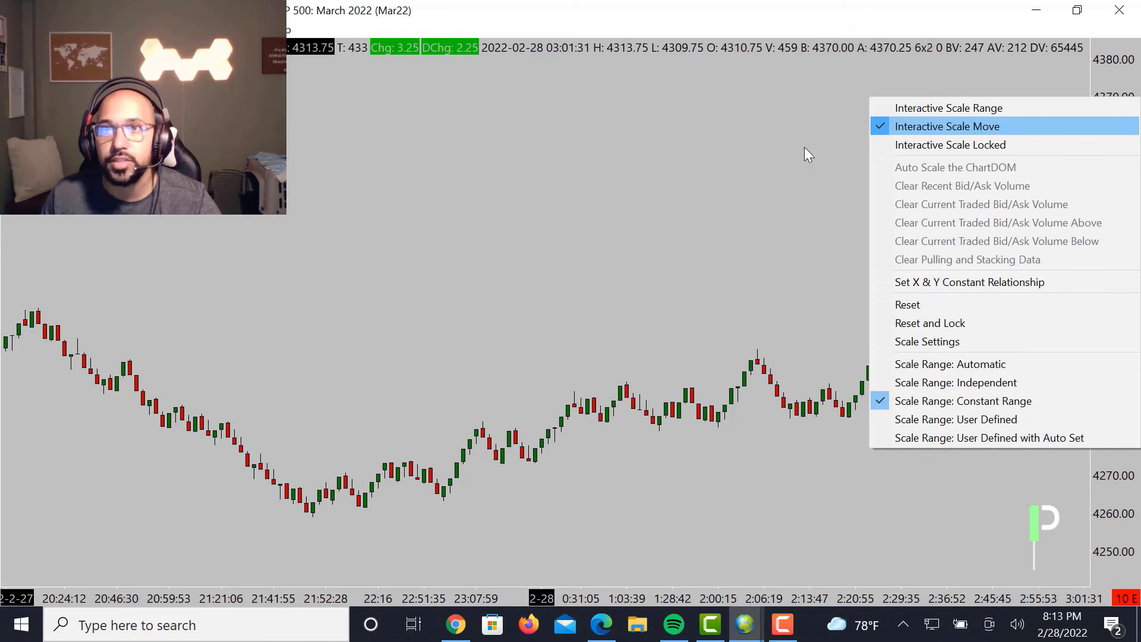
left_click(940, 142)
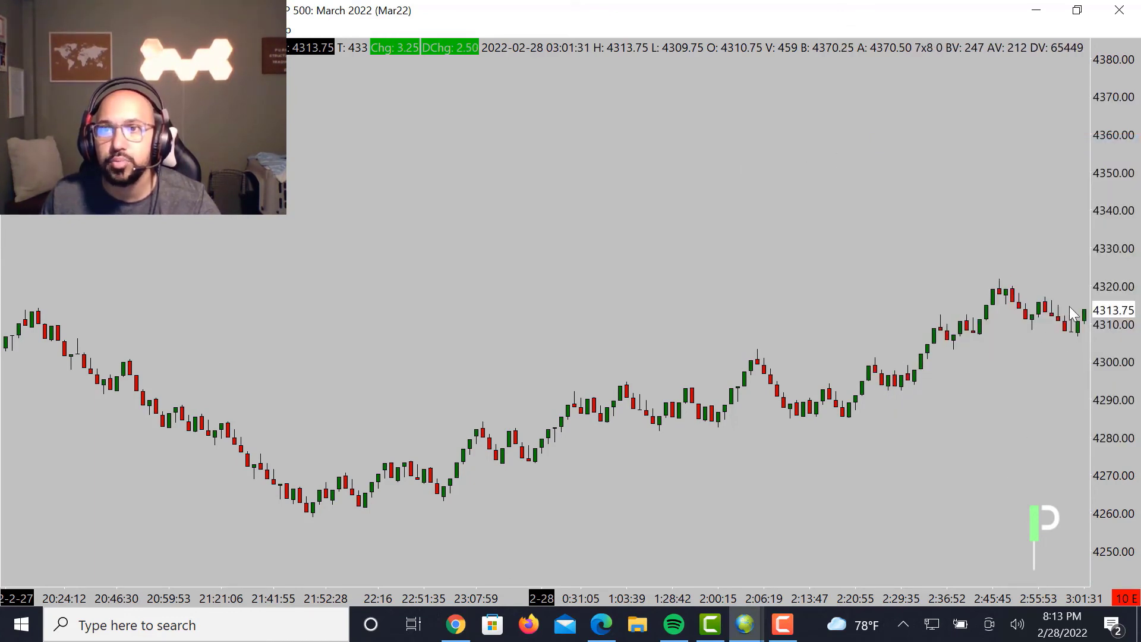
right_click(1104, 304)
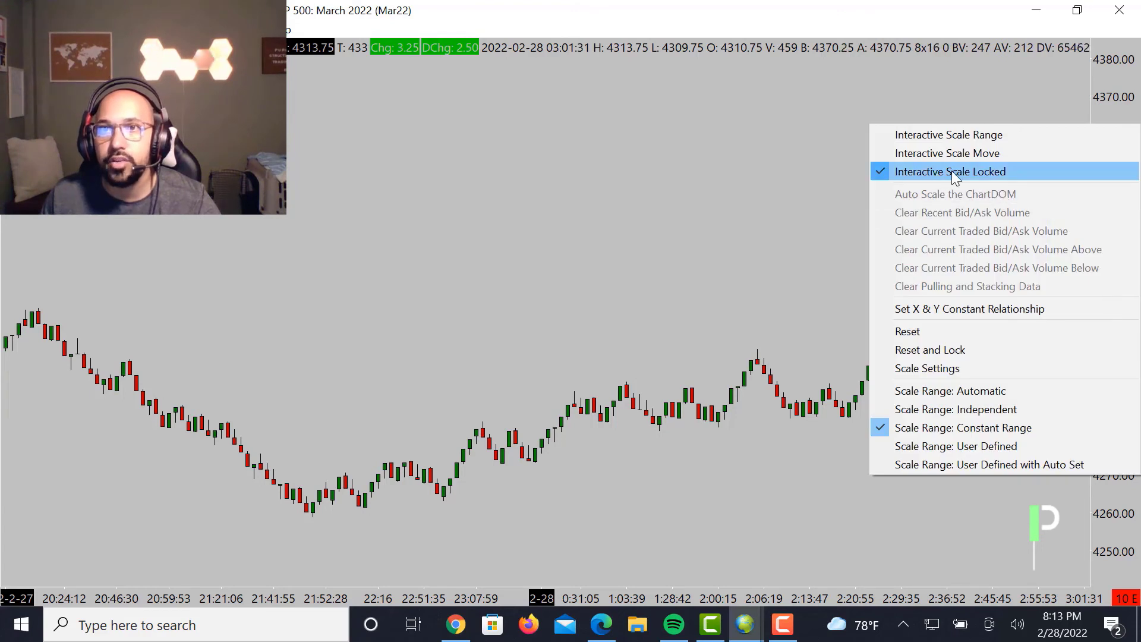
left_click(689, 221)
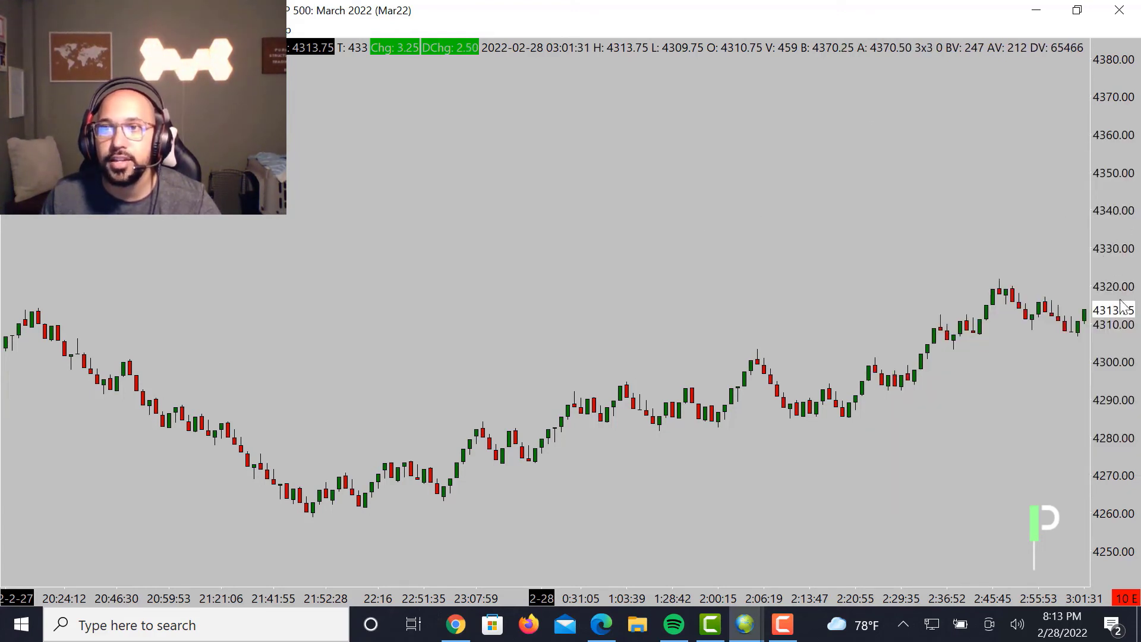
Step: With the price scale locked, stretch the time scale to a bar spacing of 46, then compress it to 4
left_click_drag(953, 595, 865, 544)
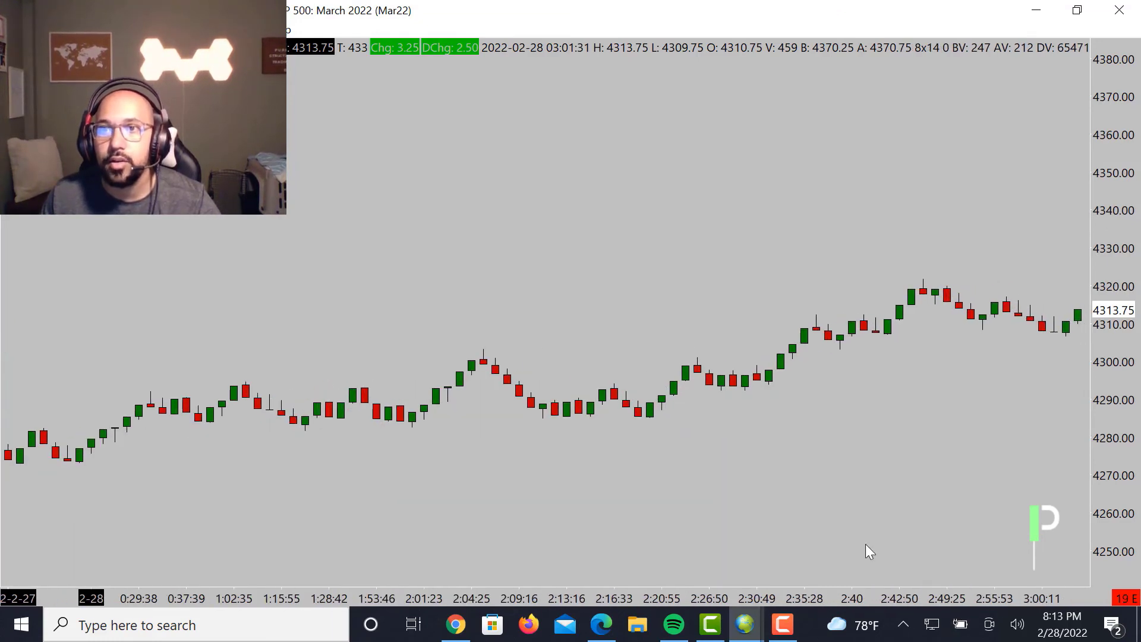
left_click_drag(914, 592, 373, 594)
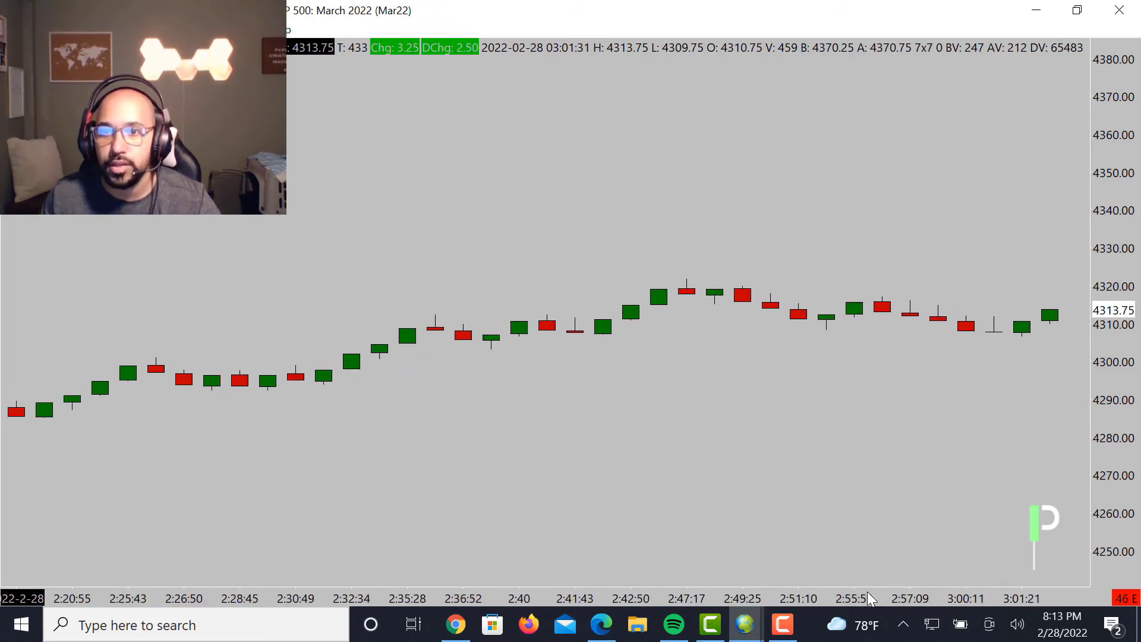
left_click_drag(950, 592, 1103, 535)
left_click_drag(771, 596, 945, 526)
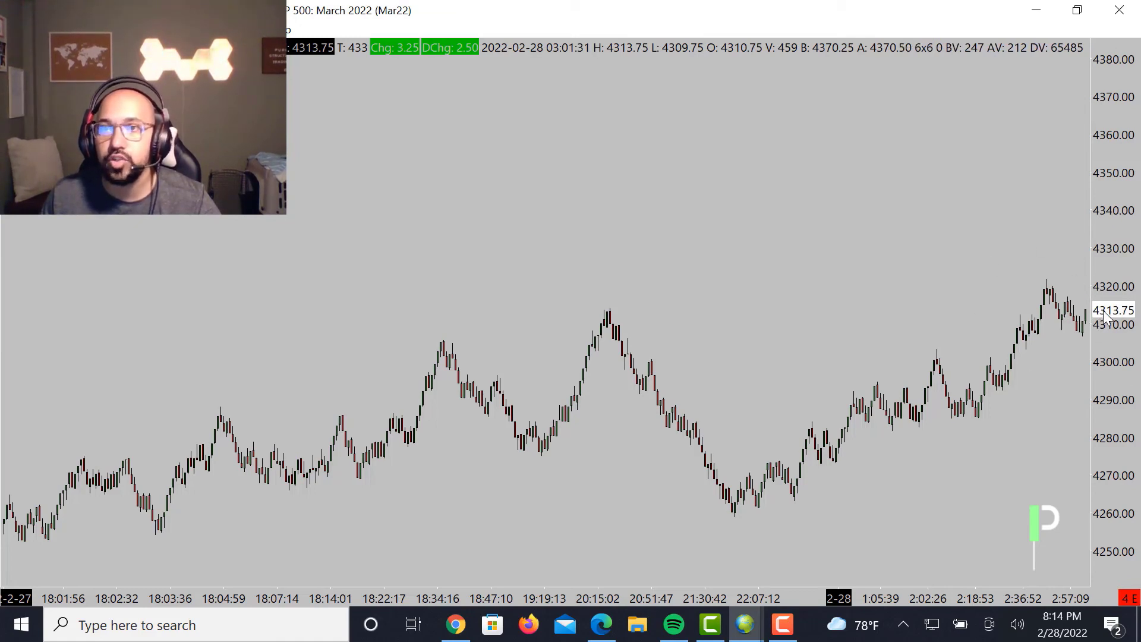
Step: Switch the price scale from locked to Interactive Scale Move and reopen the price scale's options
right_click(1110, 291)
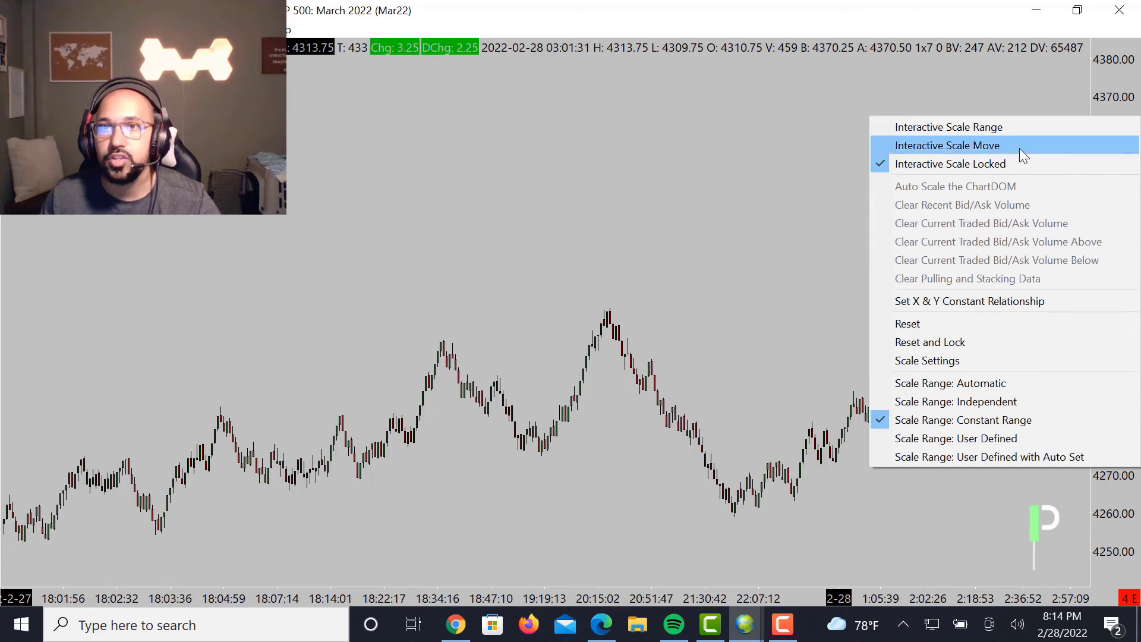
left_click(947, 144)
right_click(1095, 274)
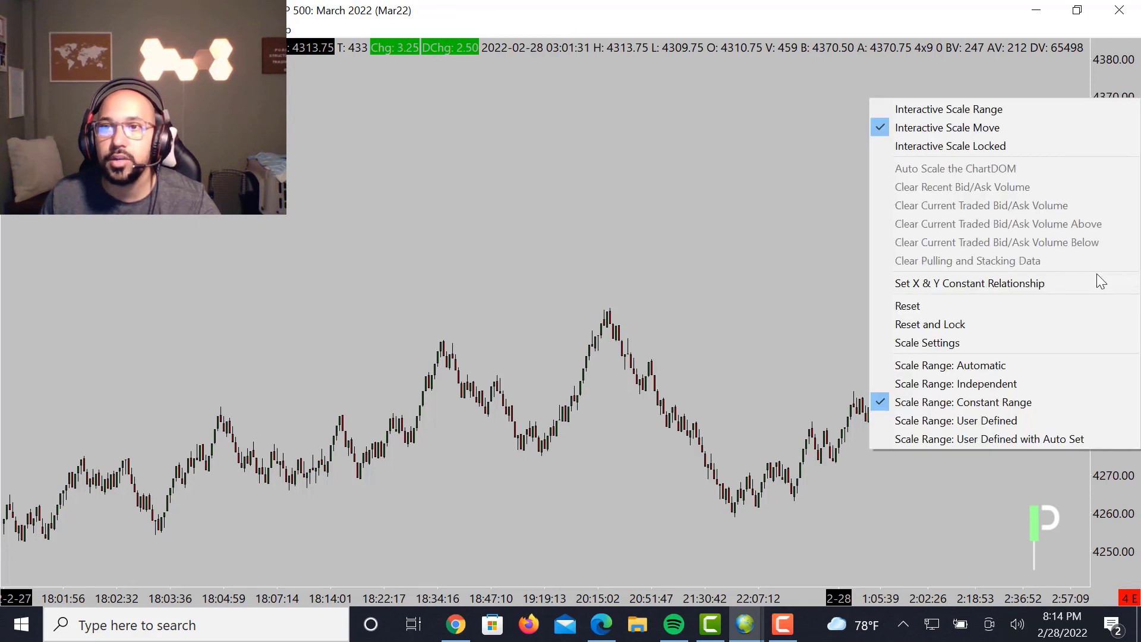